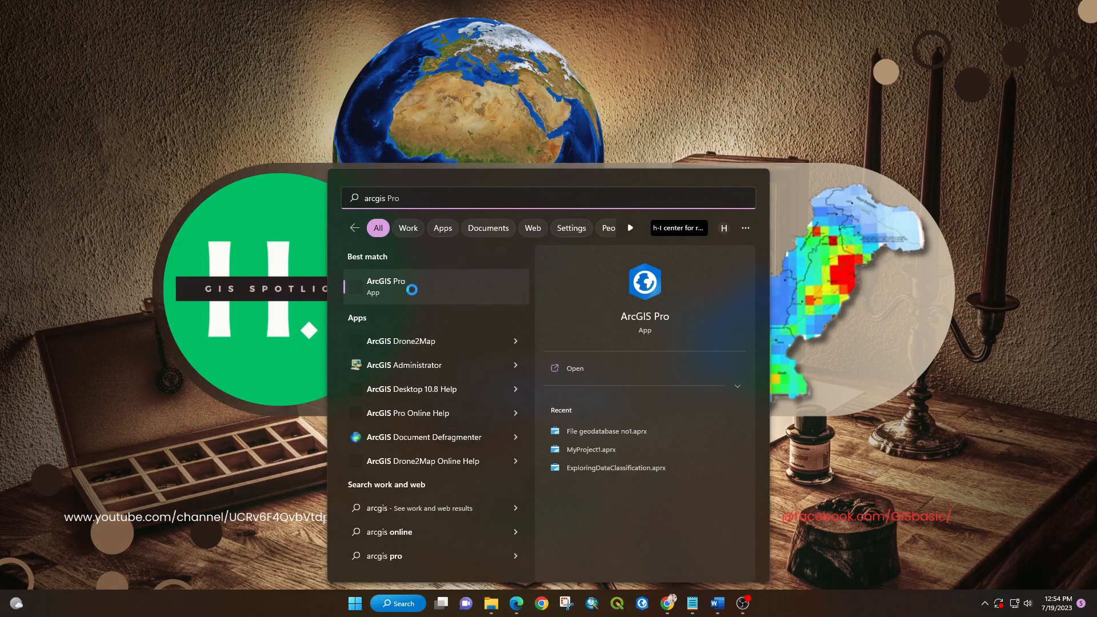
- Launch ArcGIS Pro from the system search results
left_click(406, 288)
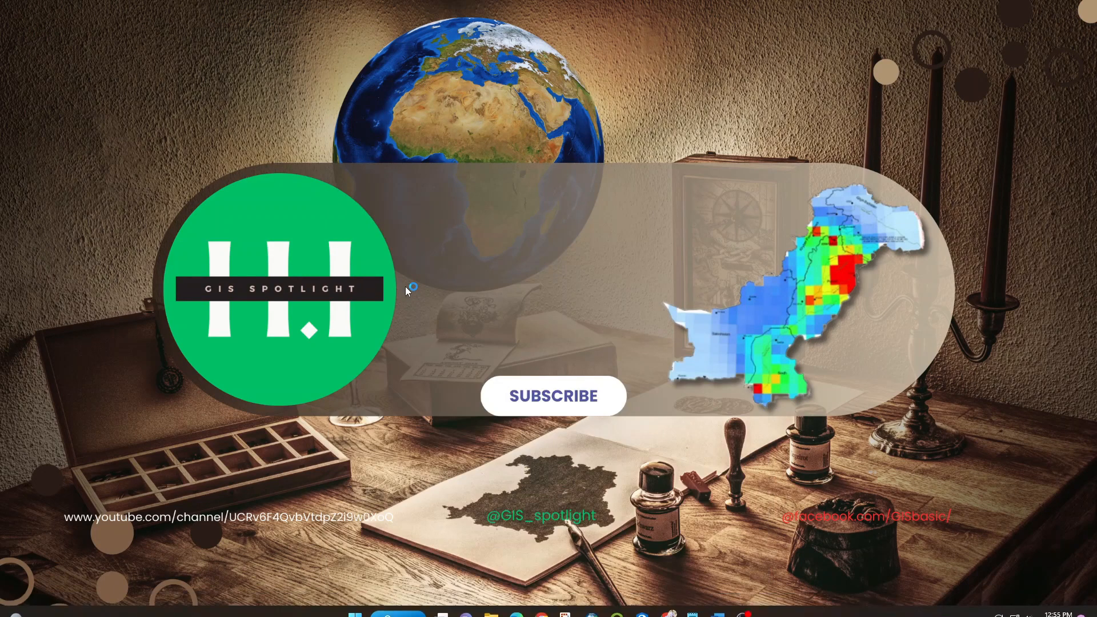
right_click(393, 246)
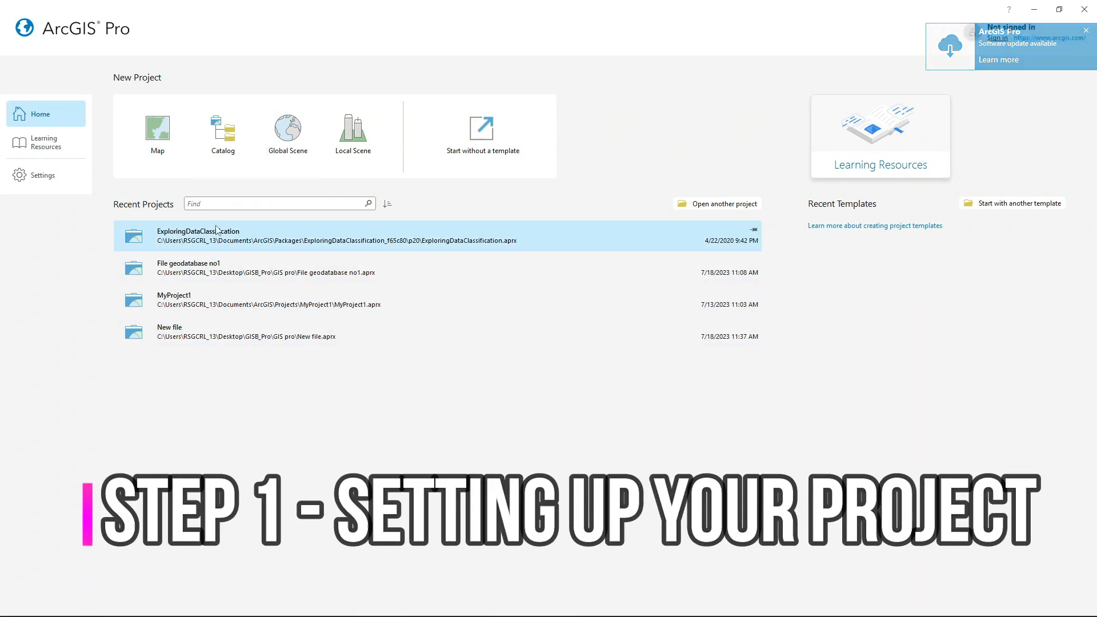
left_click(727, 205)
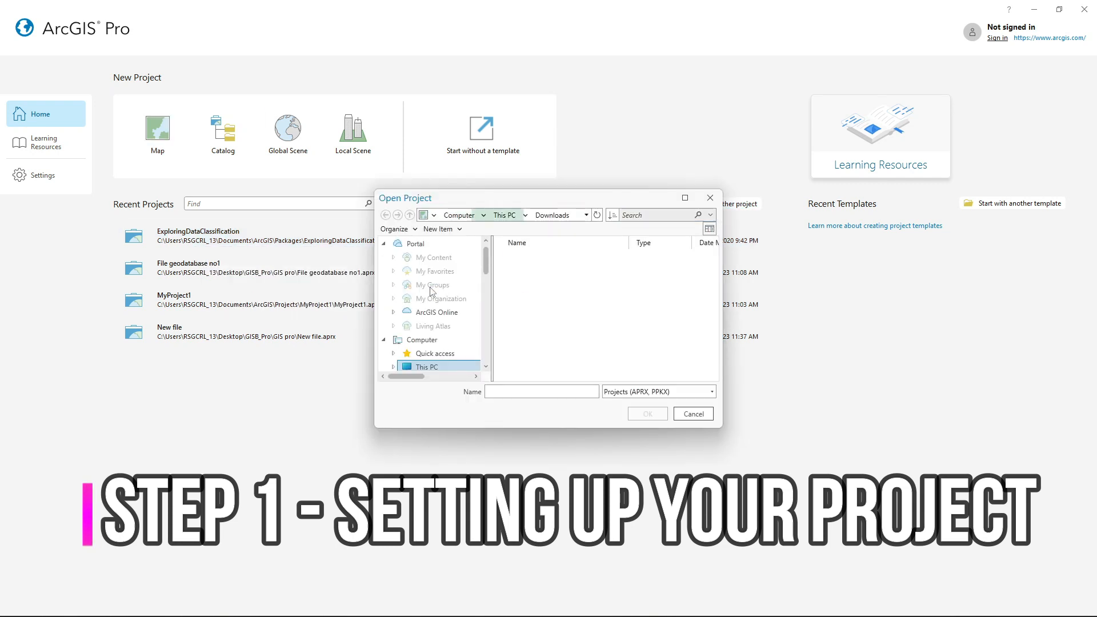
scroll(548, 331, "down", 2)
scroll(546, 336, "up", 2)
scroll(572, 291, "down", 3)
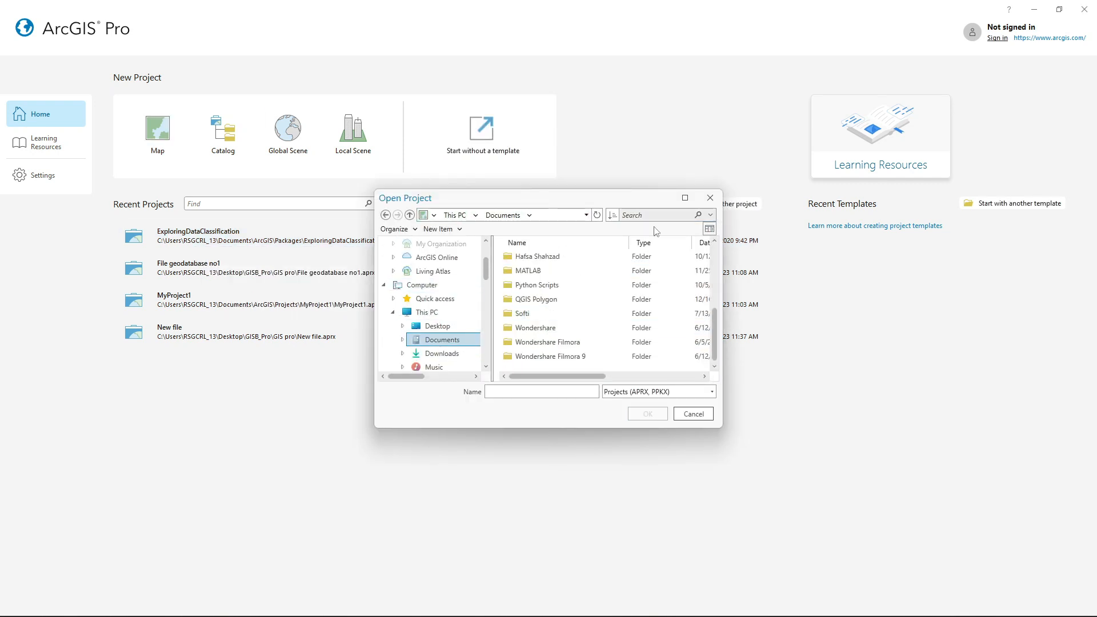
left_click(710, 198)
- Open the recent project ExploringDataClassification
left_click(241, 247)
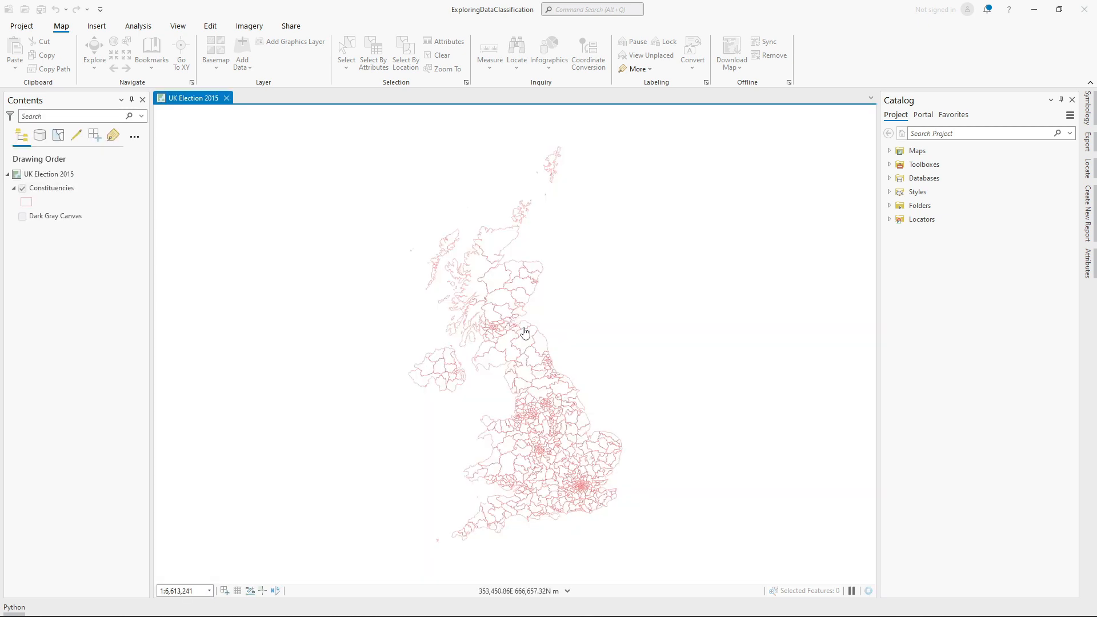
scroll(502, 326, "up", 3)
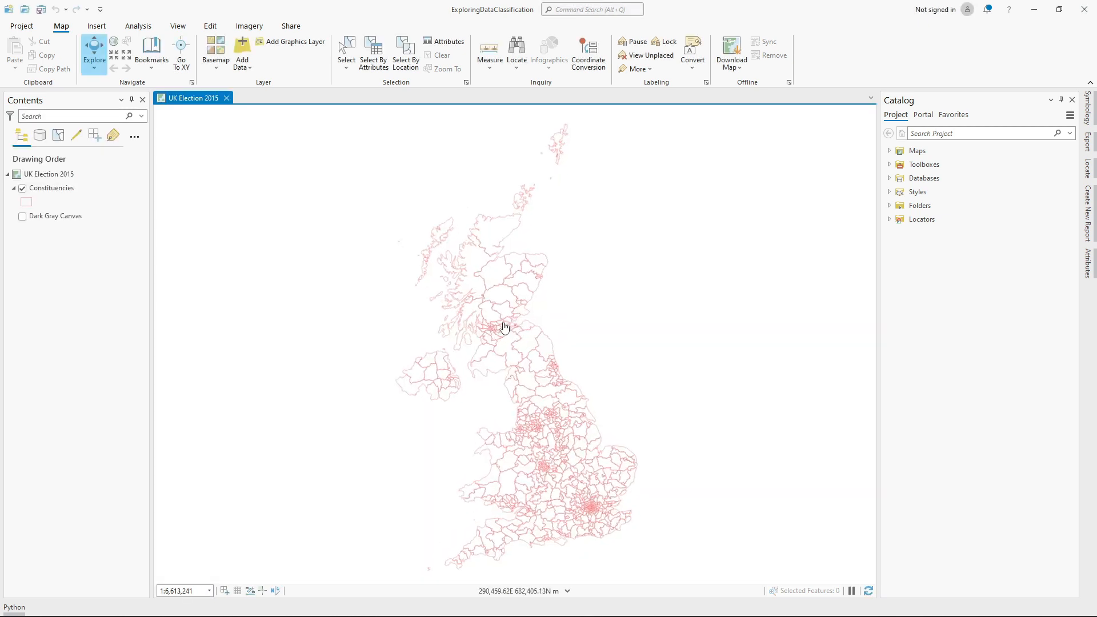
scroll(381, 348, "up", 2)
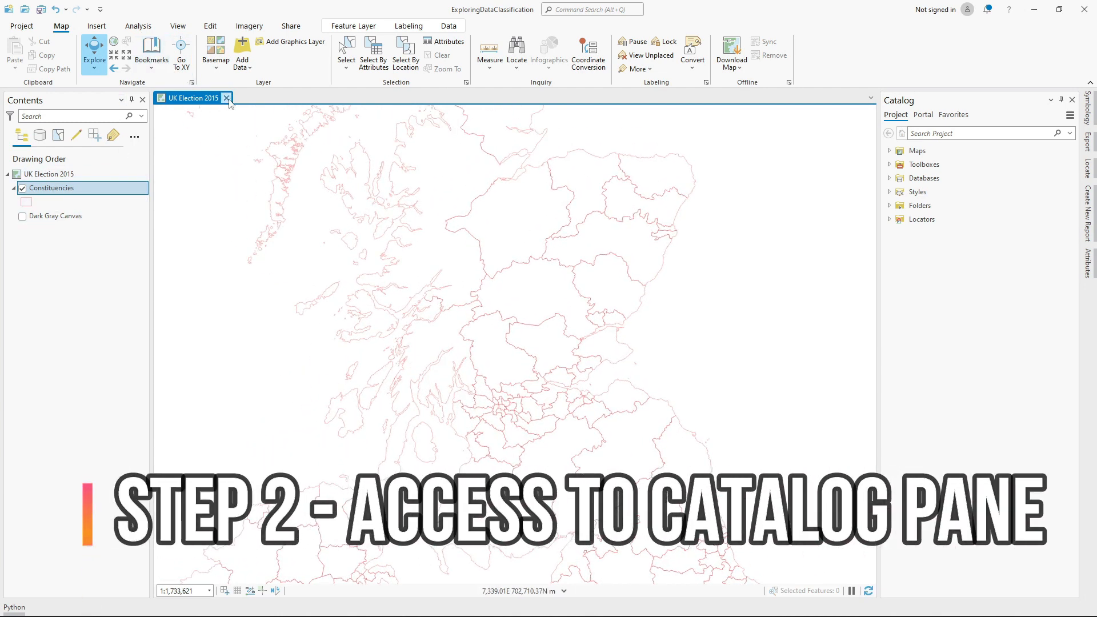
- Bring up the Catalog pane and widen it
left_click(178, 26)
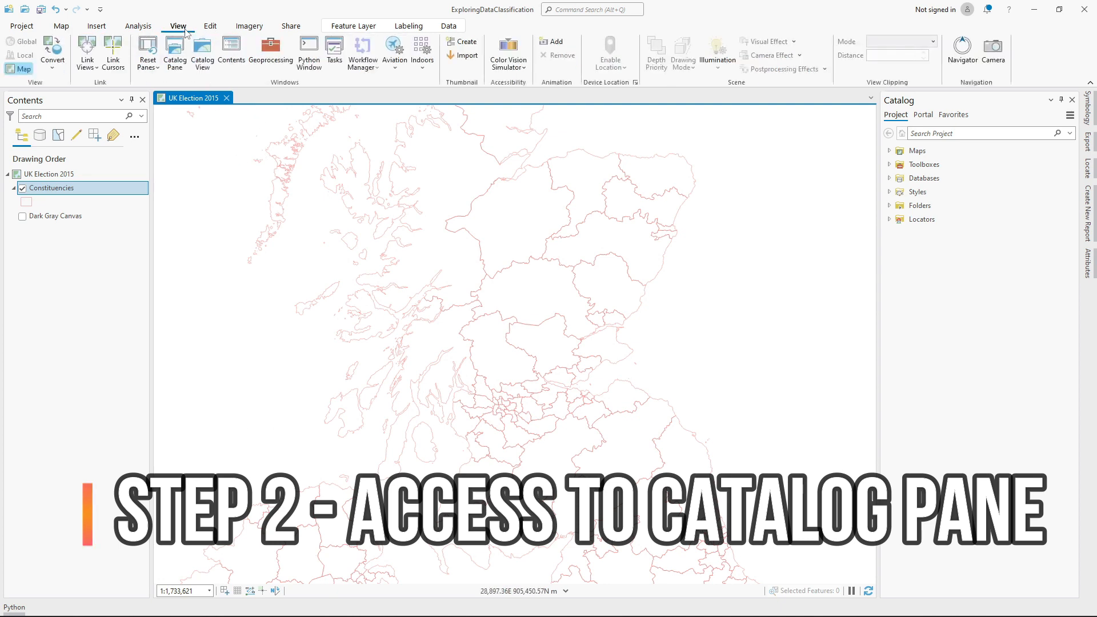
left_click(175, 62)
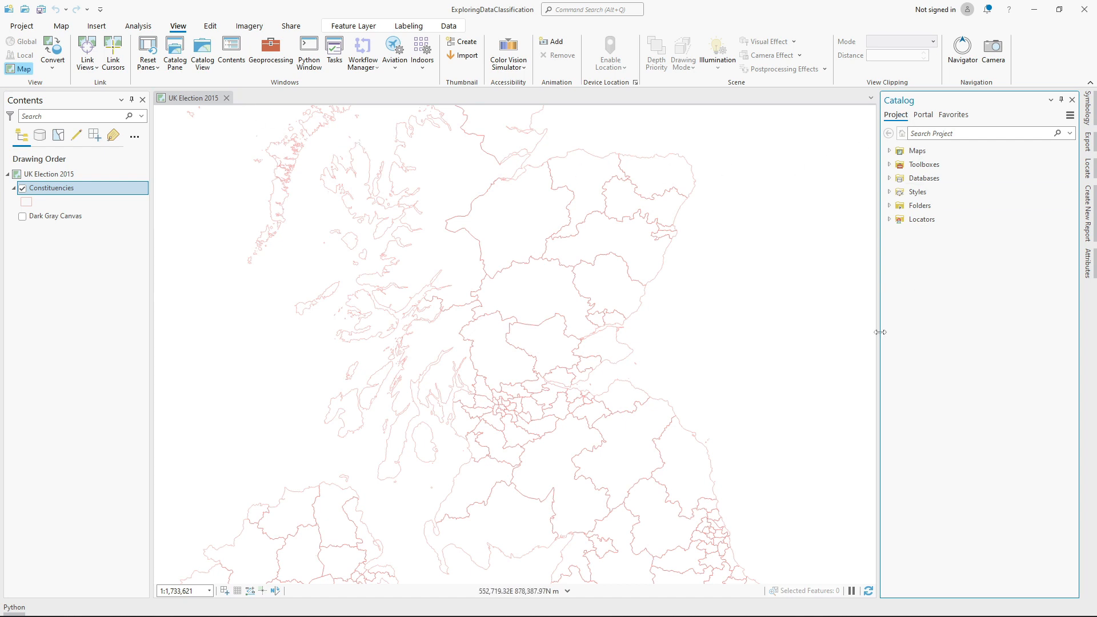
left_click_drag(880, 332, 754, 332)
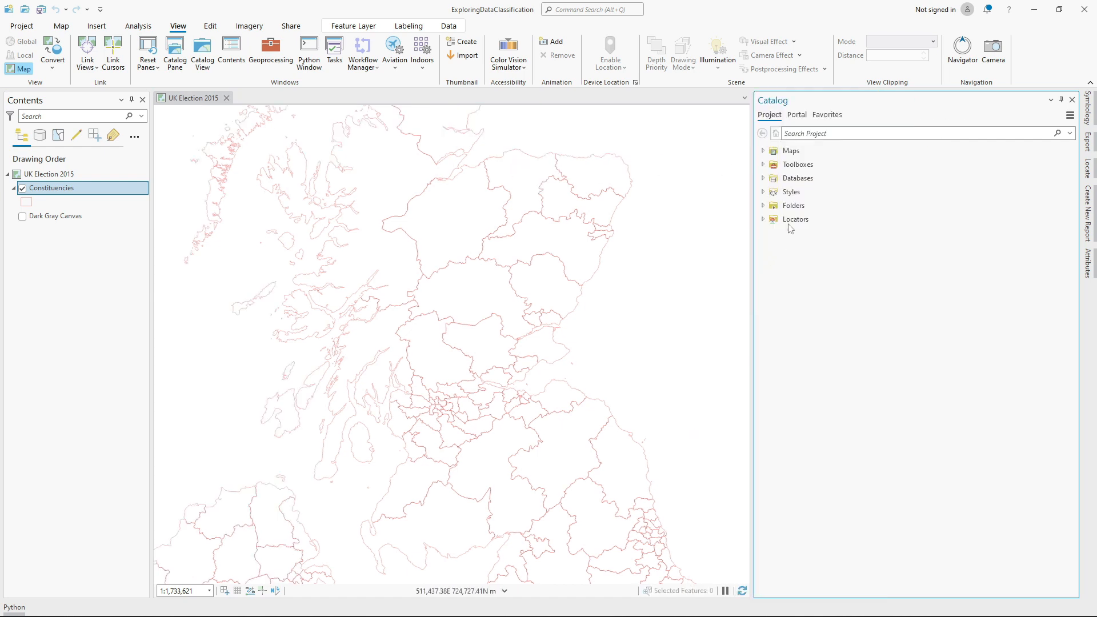
- Add a folder connection to the GIS pro folder inside GISB_Pro on the Desktop
left_click(763, 205)
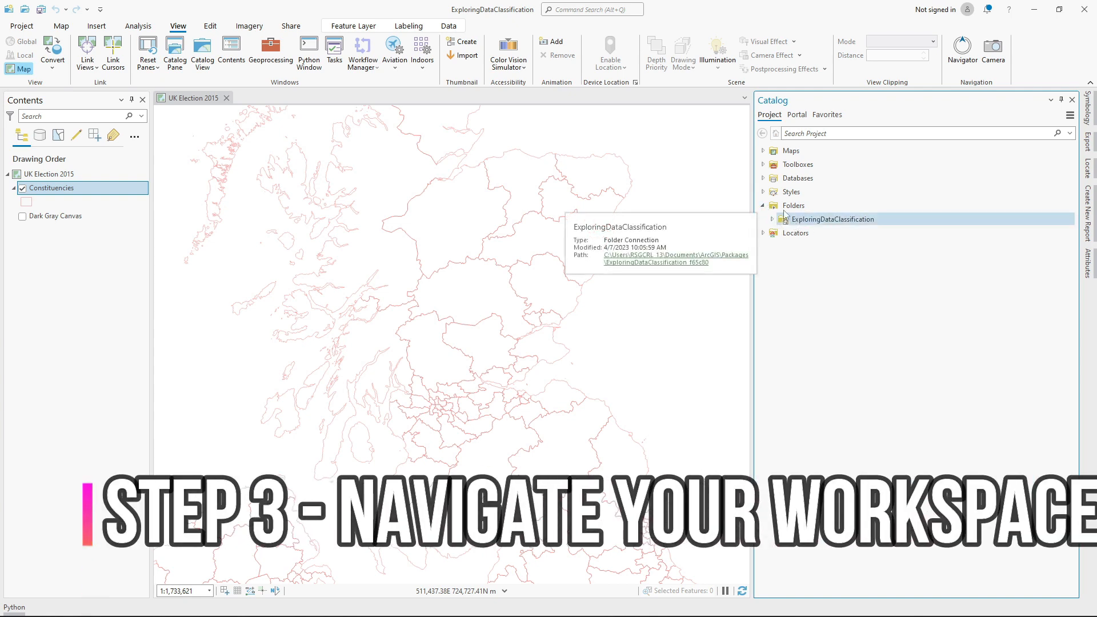
right_click(778, 208)
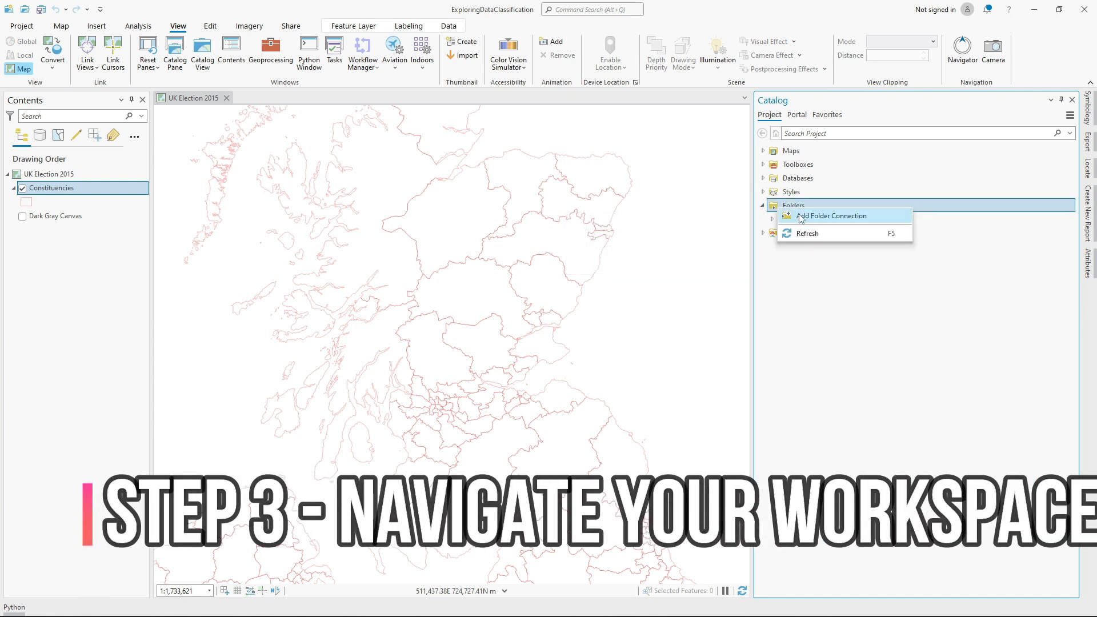
left_click(800, 217)
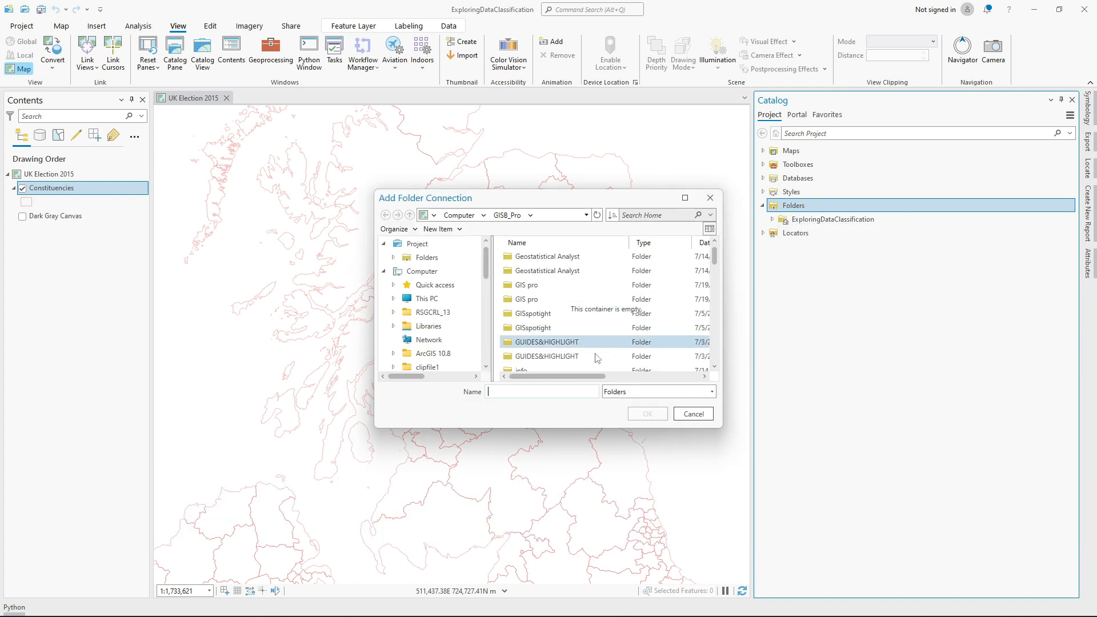
left_click(435, 301)
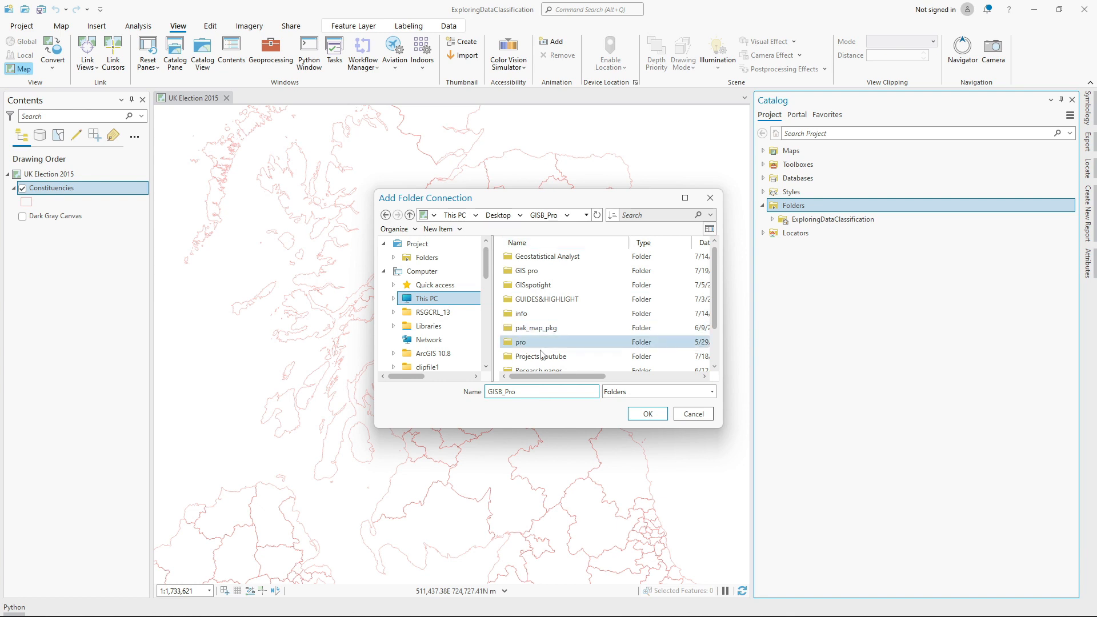
left_click(526, 271)
left_click(636, 415)
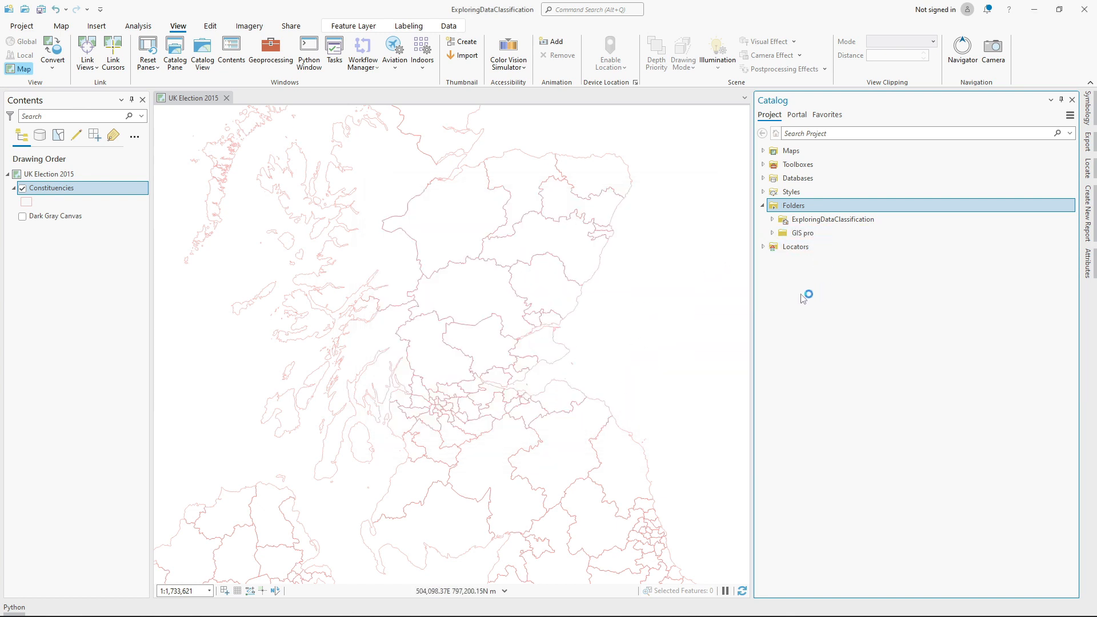
- Expand the connected GIS pro folder and start creating a new shapefile in it
scroll(360, 372, "down", 2)
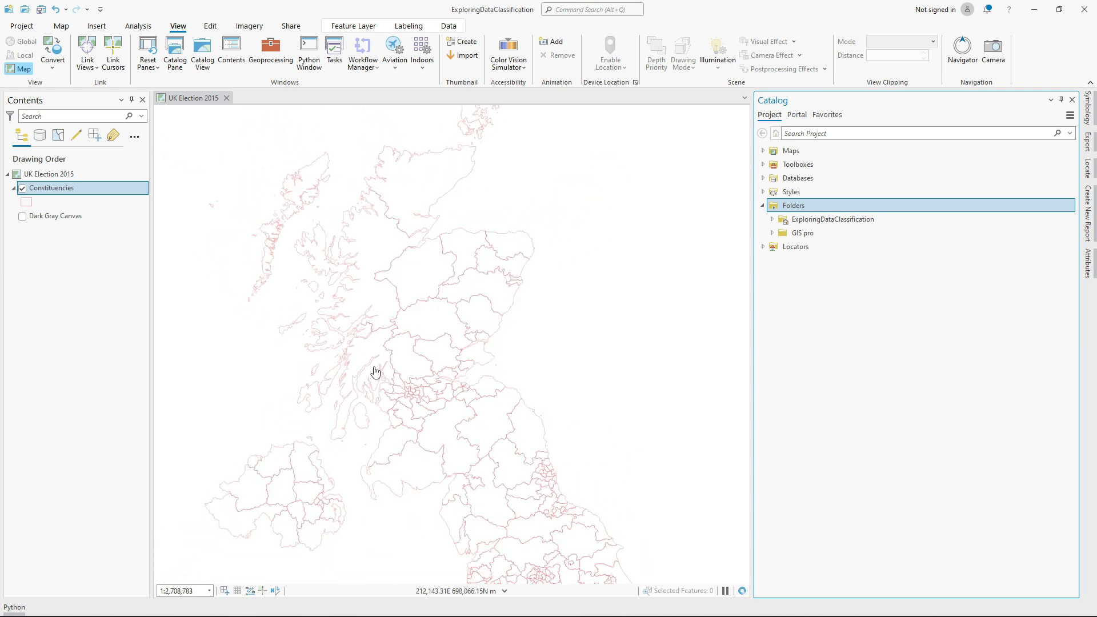
left_click_drag(383, 369, 438, 403)
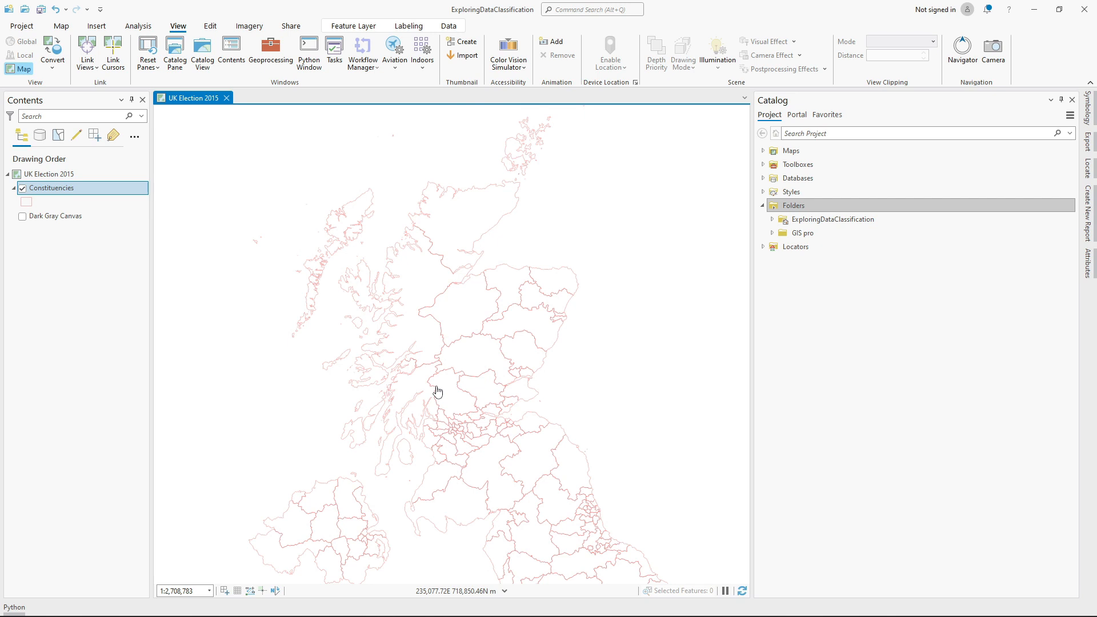
left_click(773, 232)
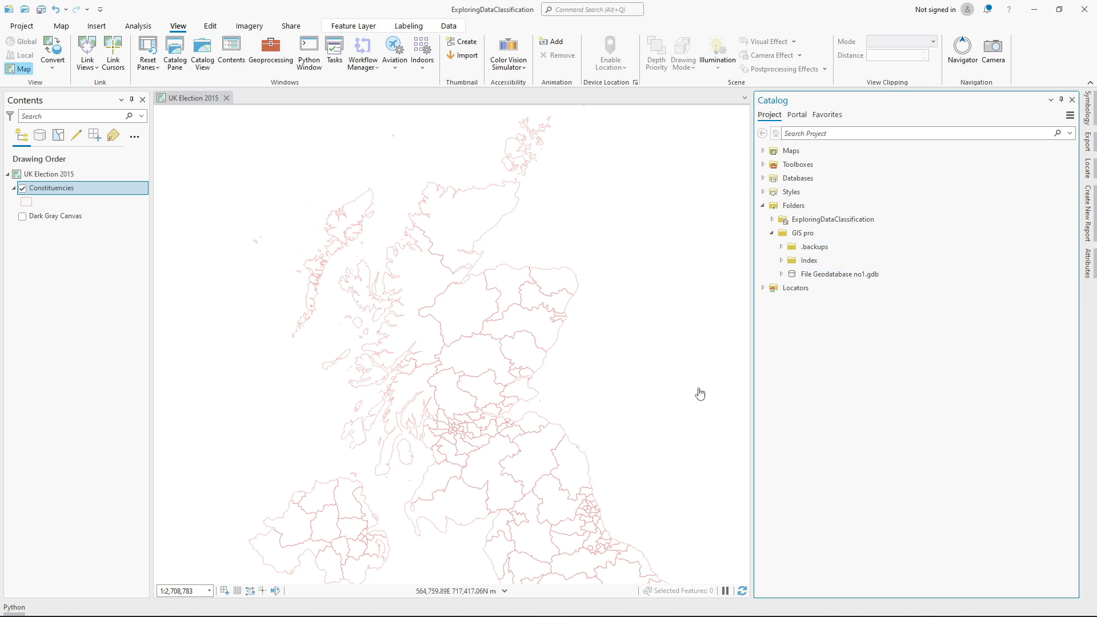
scroll(515, 409, "down", 3)
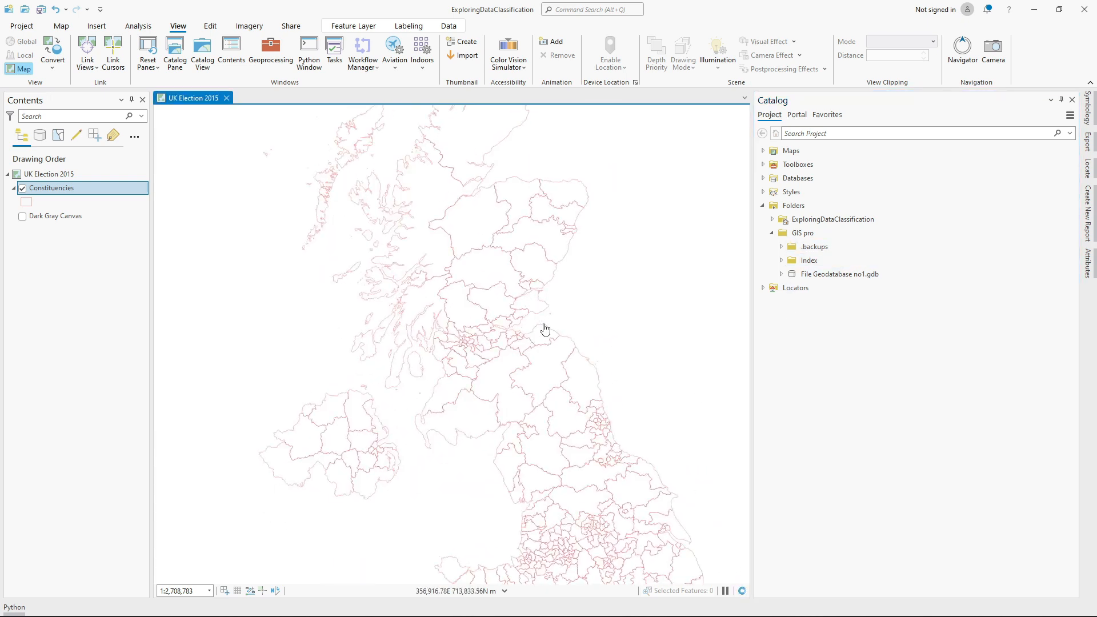
scroll(541, 342, "down", 2)
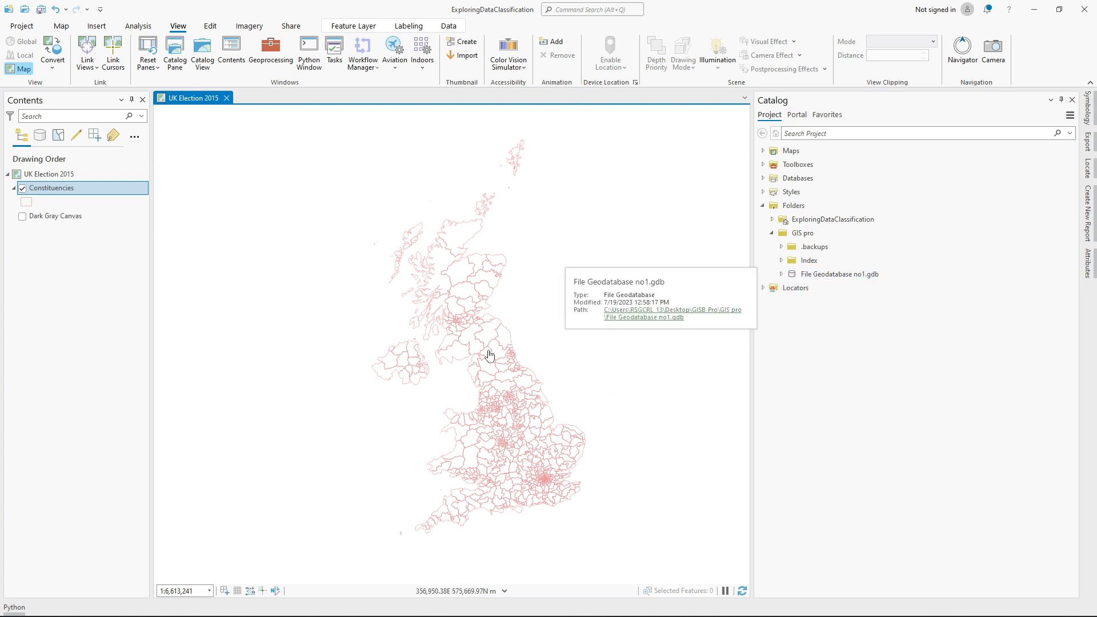
scroll(489, 354, "up", 2)
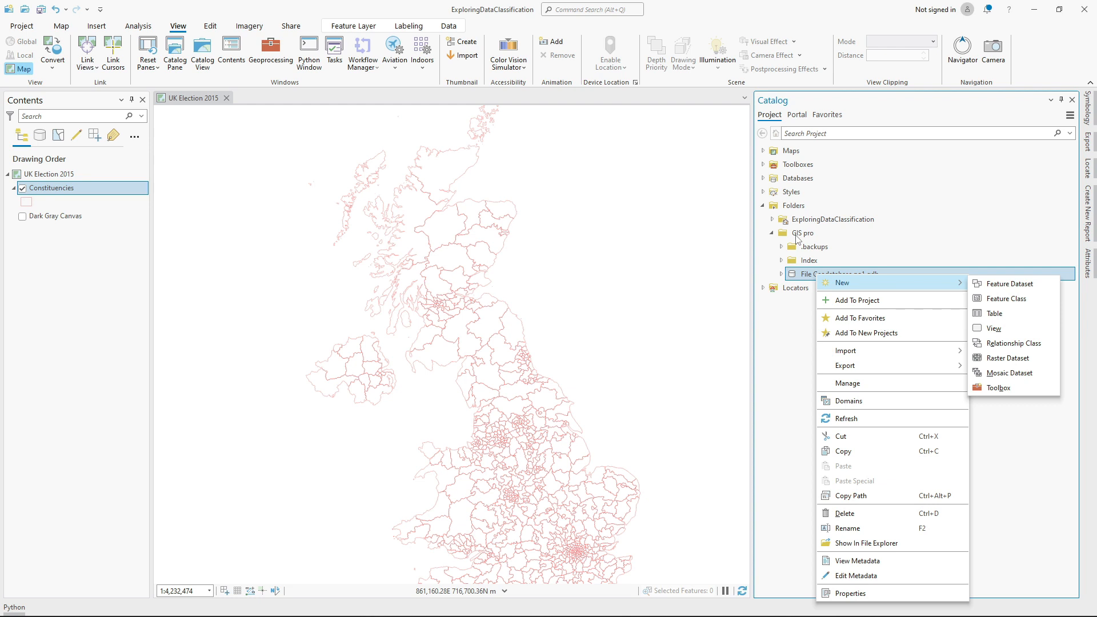
right_click(796, 236)
mouse_move(820, 247)
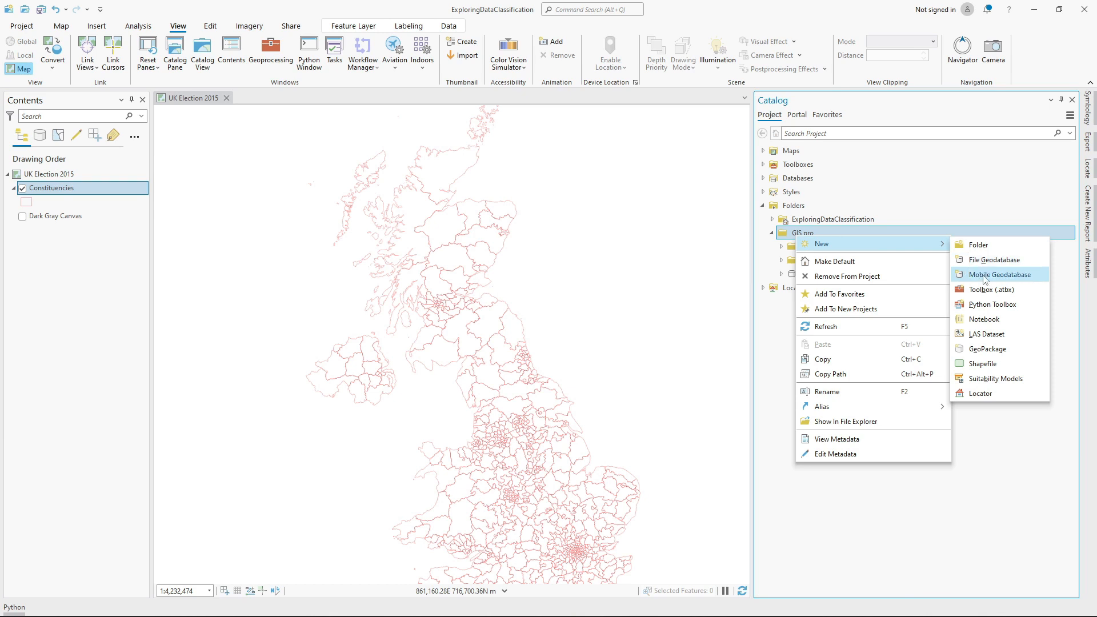
left_click(984, 365)
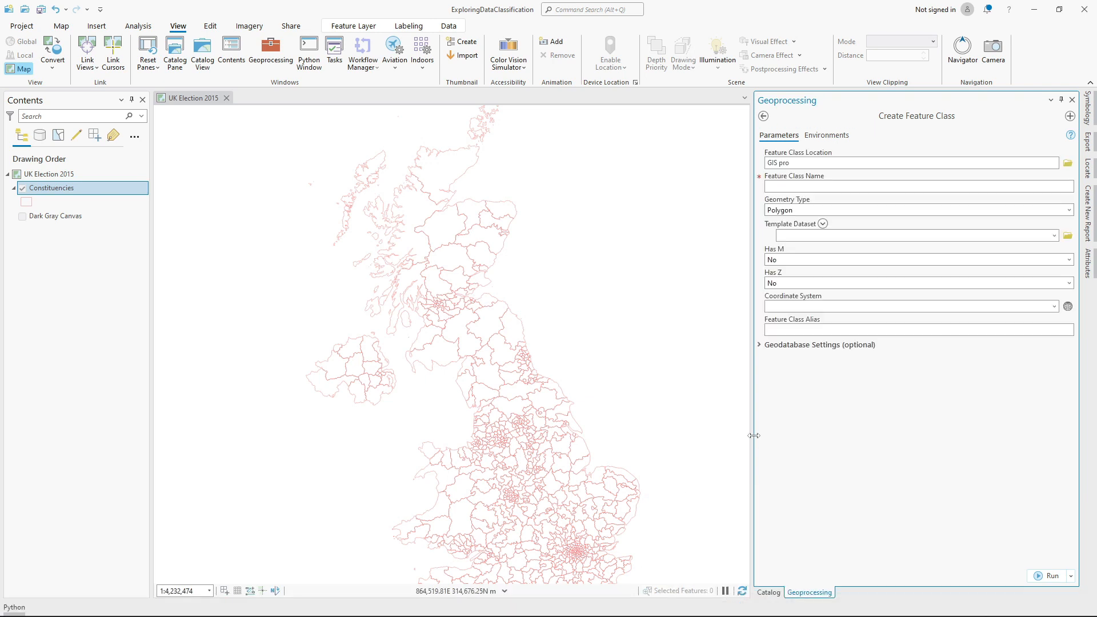
- Name the new feature class firstshapefile and choose Polygon as its geometry type
left_click(923, 185)
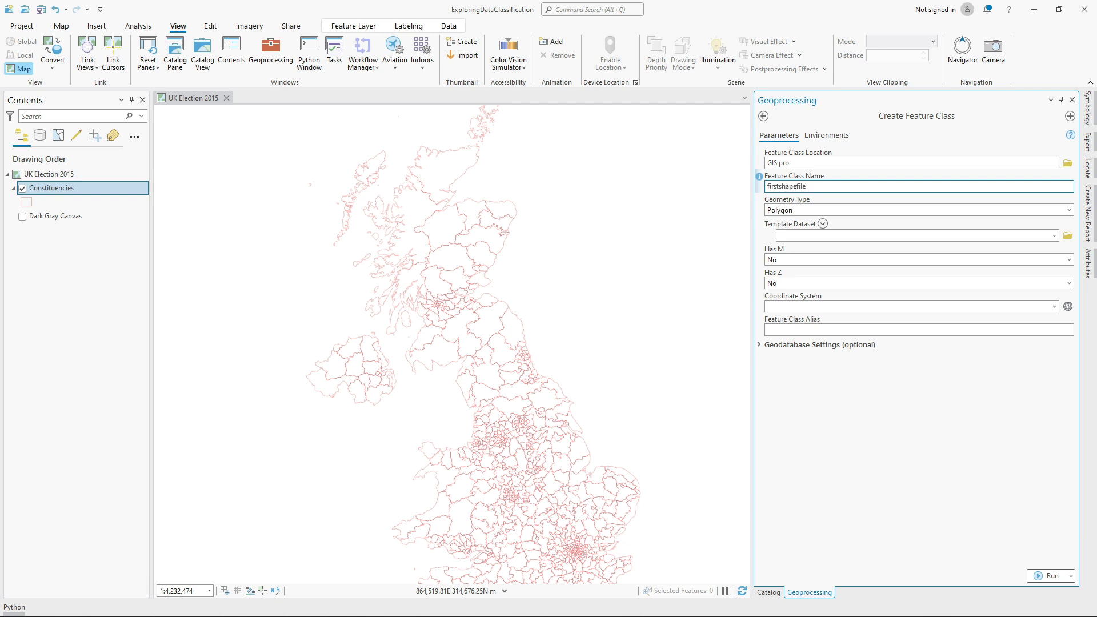
left_click(802, 210)
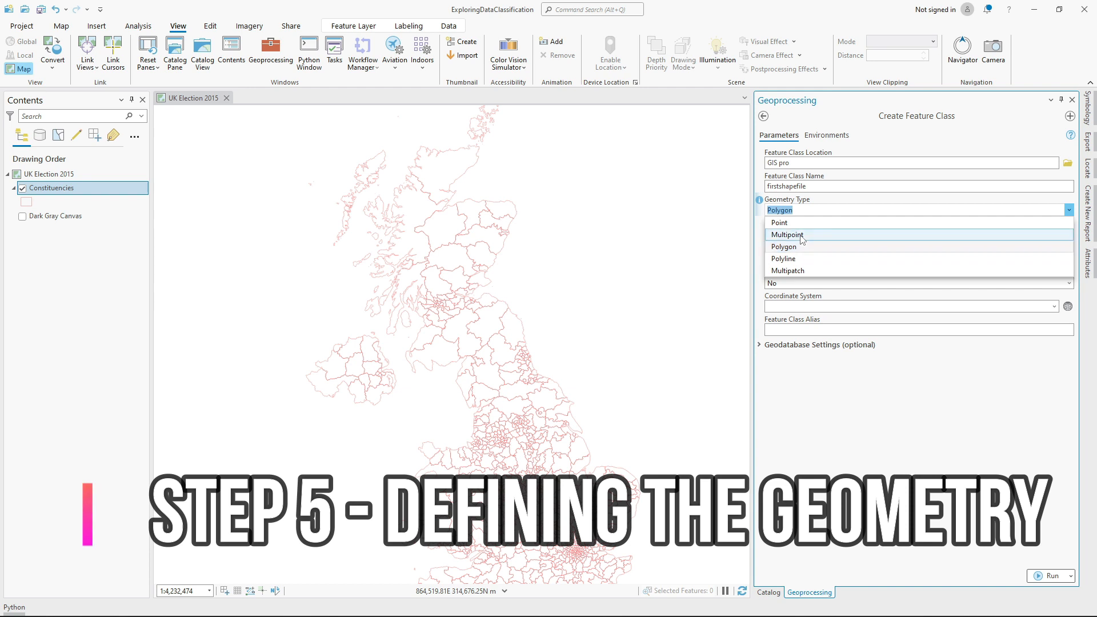
left_click(799, 246)
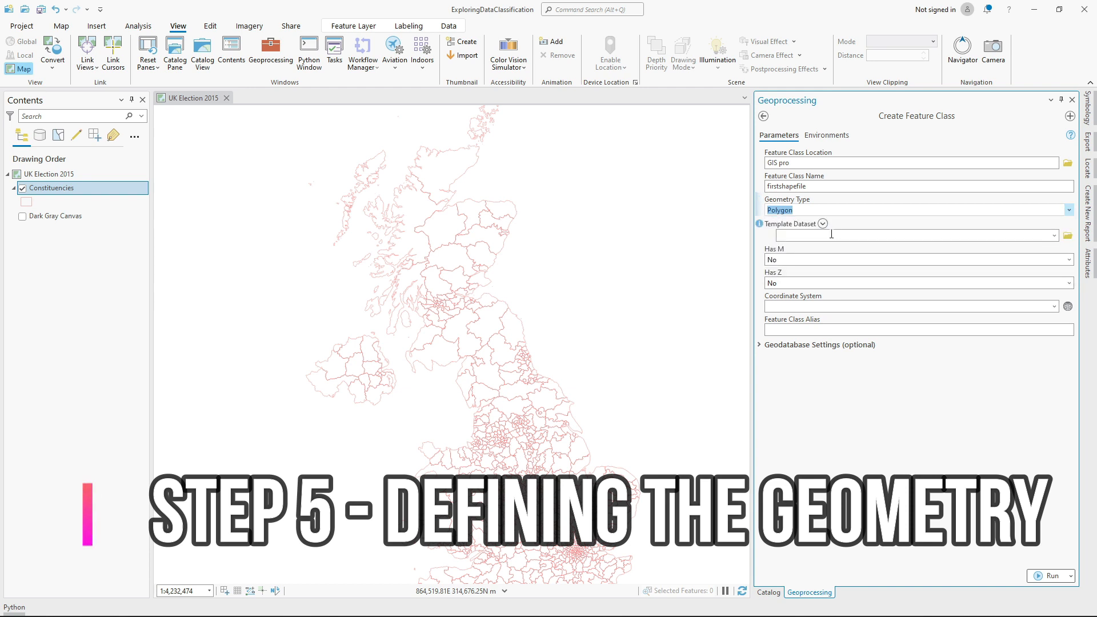
- Set the feature class's coordinate system to that of the current map, UK Election 2015
left_click(1055, 307)
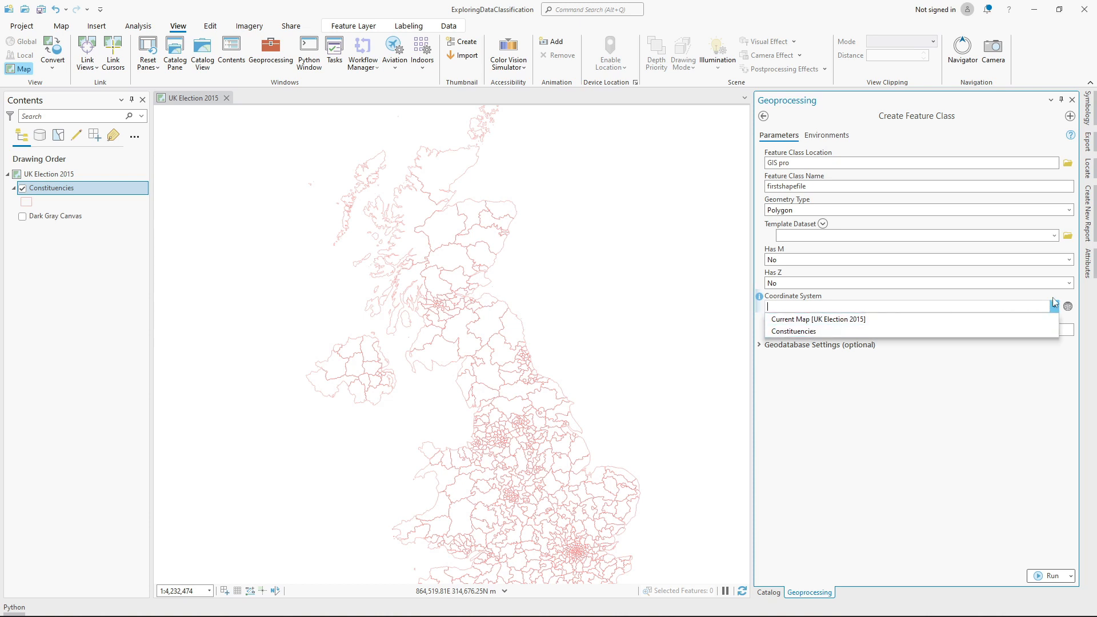
left_click(1015, 320)
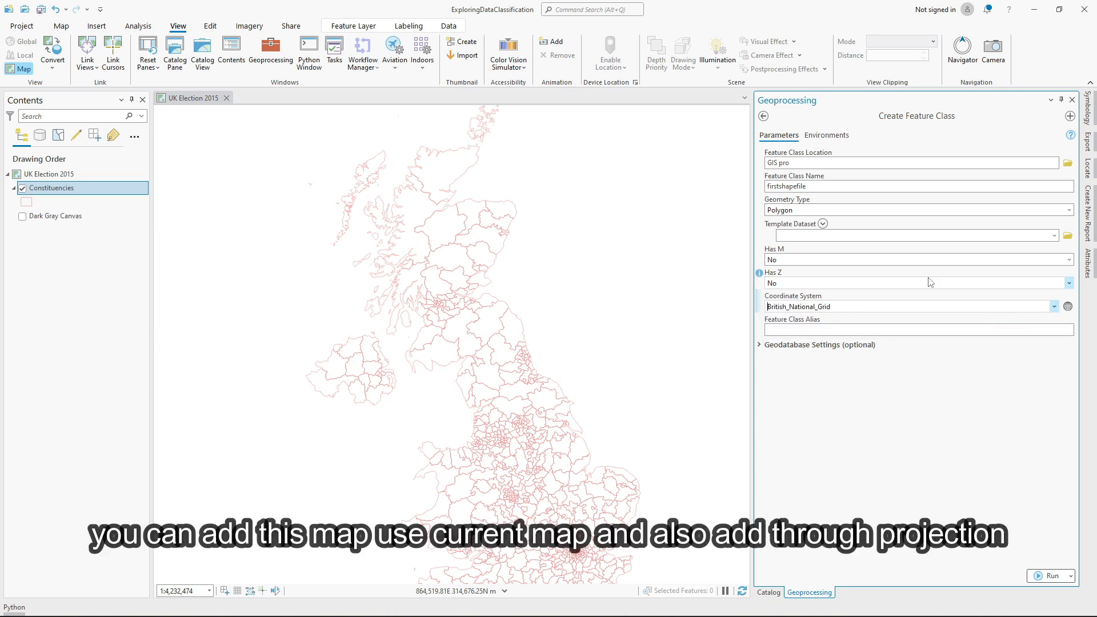
- Set the coordinate system to the projected world system WGS 1984 Web Mercator (auxiliary sphere) and run Create Feature Class
left_click(1068, 308)
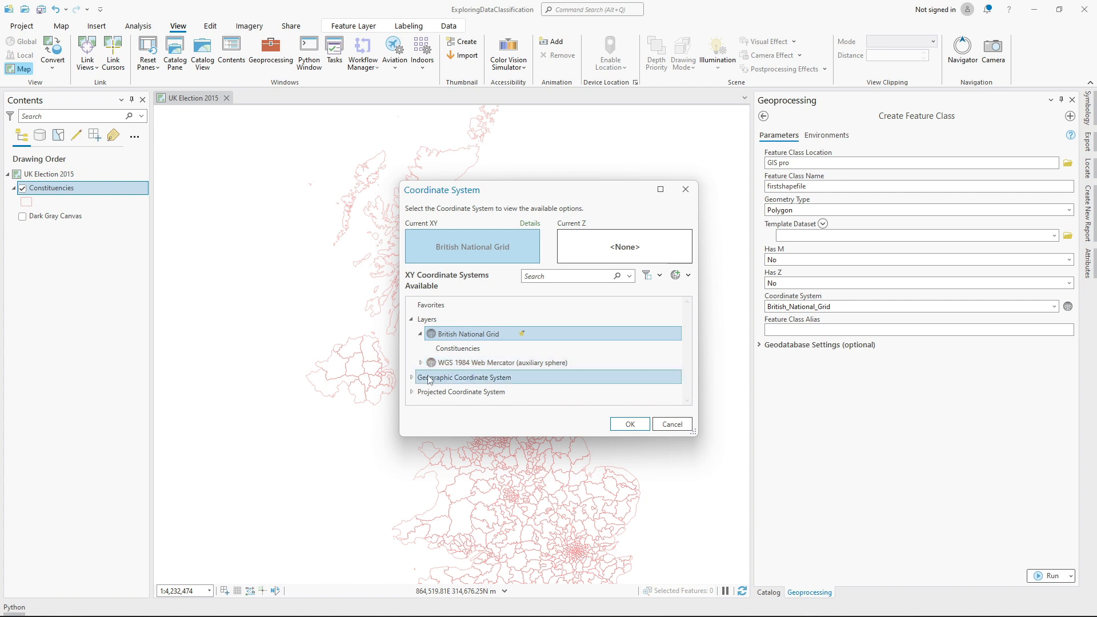
left_click(411, 392)
scroll(440, 364, "down", 3)
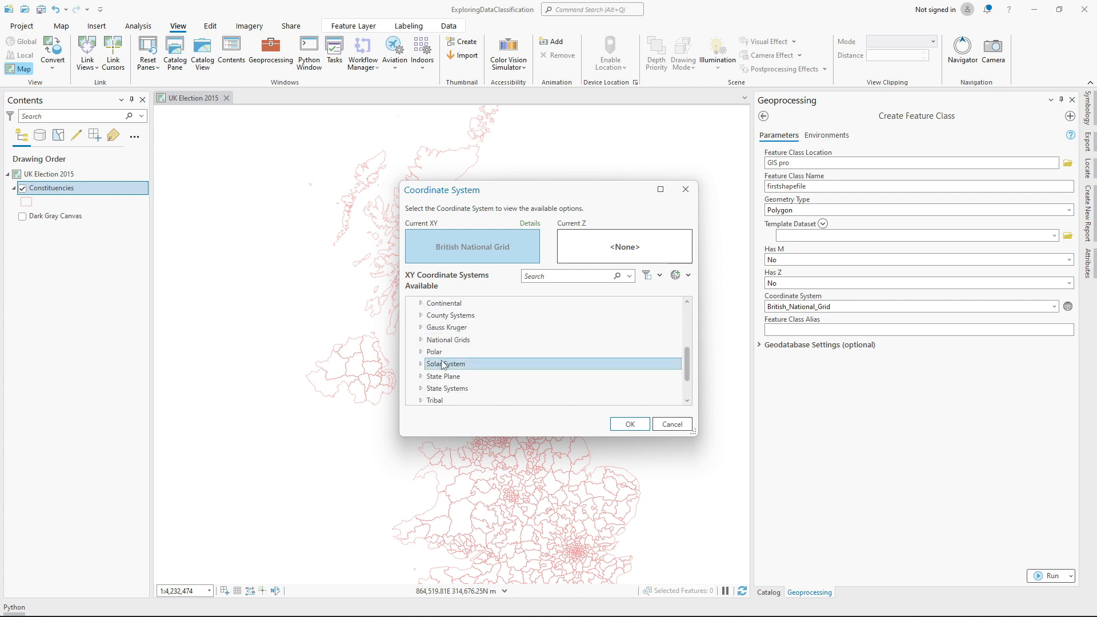
scroll(442, 366, "down", 1)
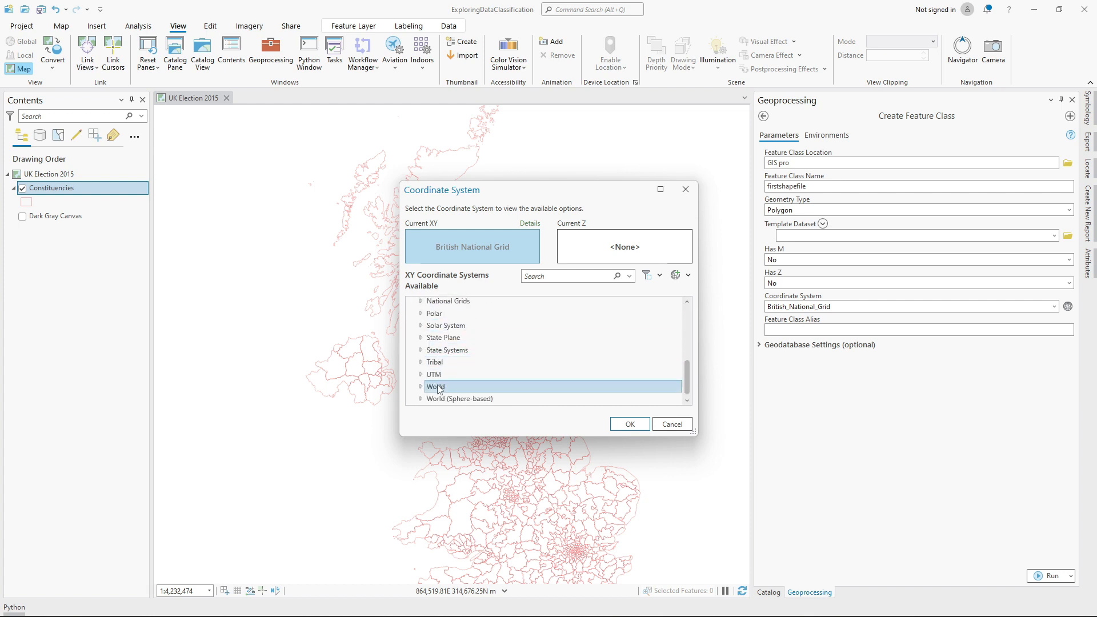
double_click(438, 388)
scroll(470, 327, "down", 3)
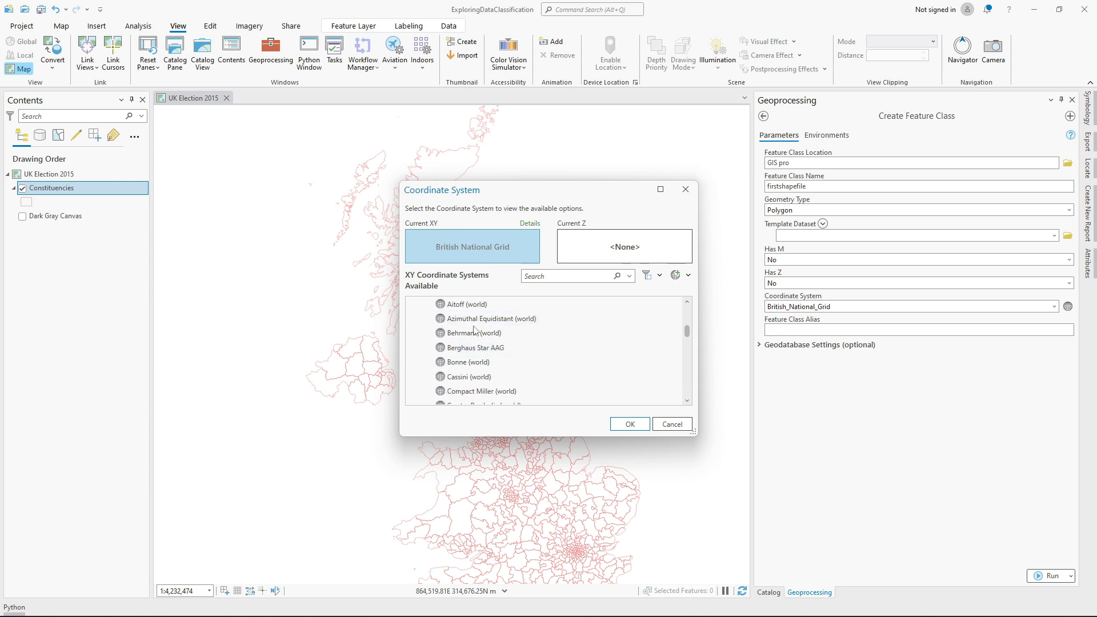
scroll(474, 329, "down", 3)
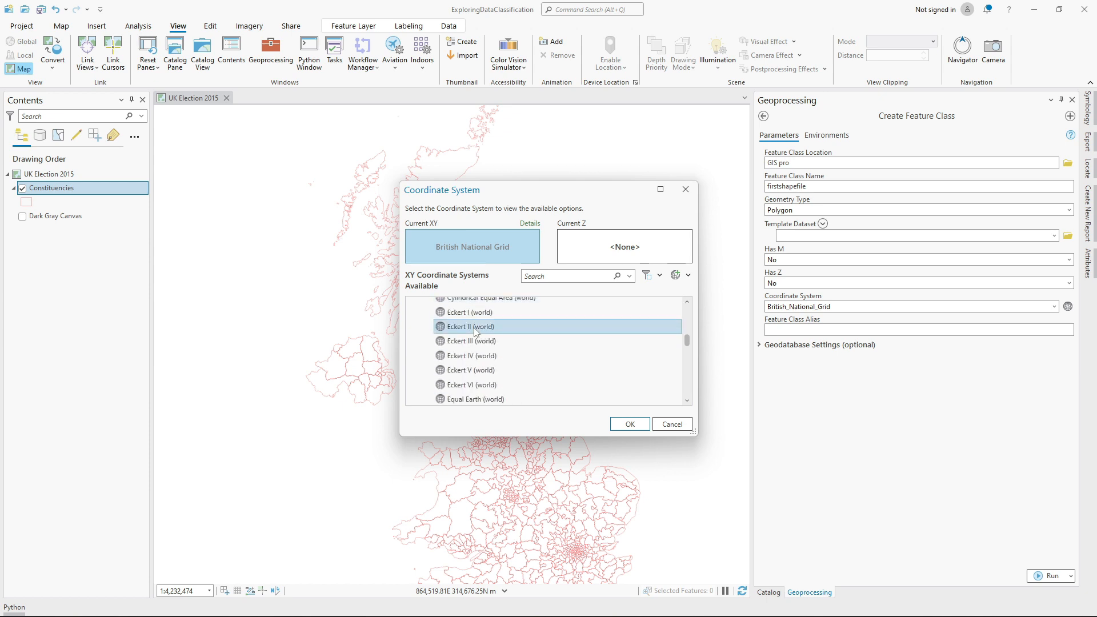
scroll(475, 332, "up", 6)
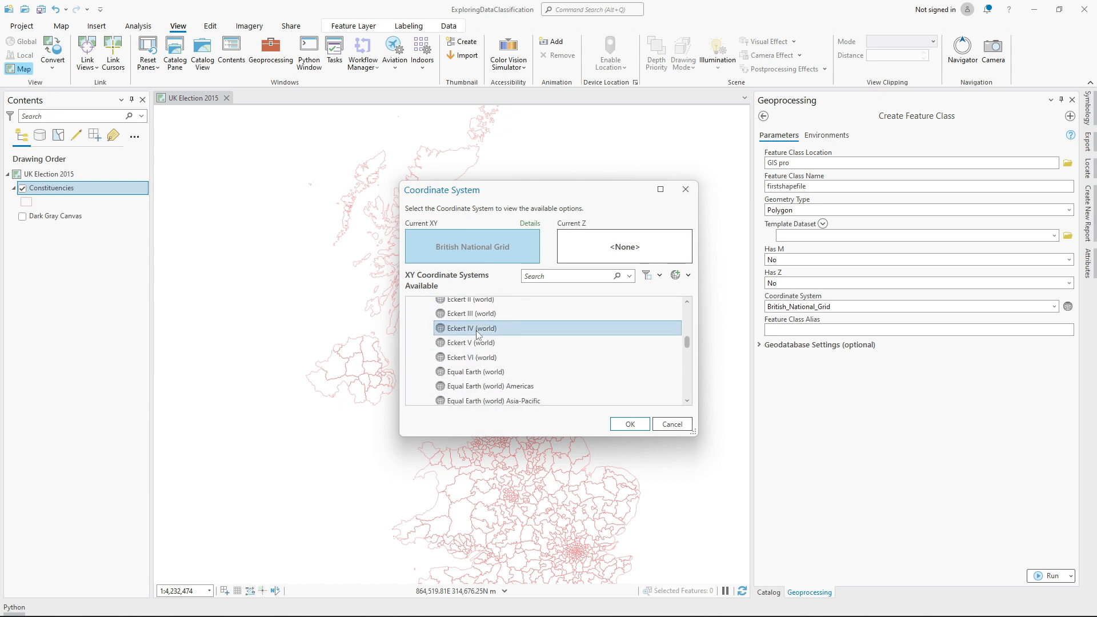
scroll(479, 336, "up", 3)
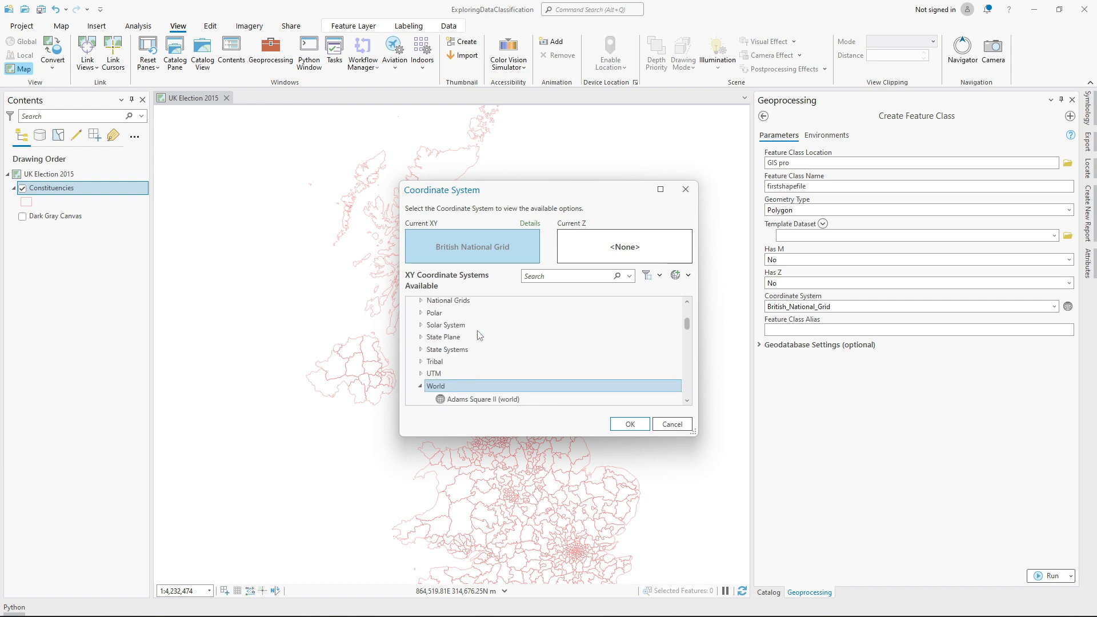
scroll(483, 343, "down", 8)
scroll(488, 359, "down", 6)
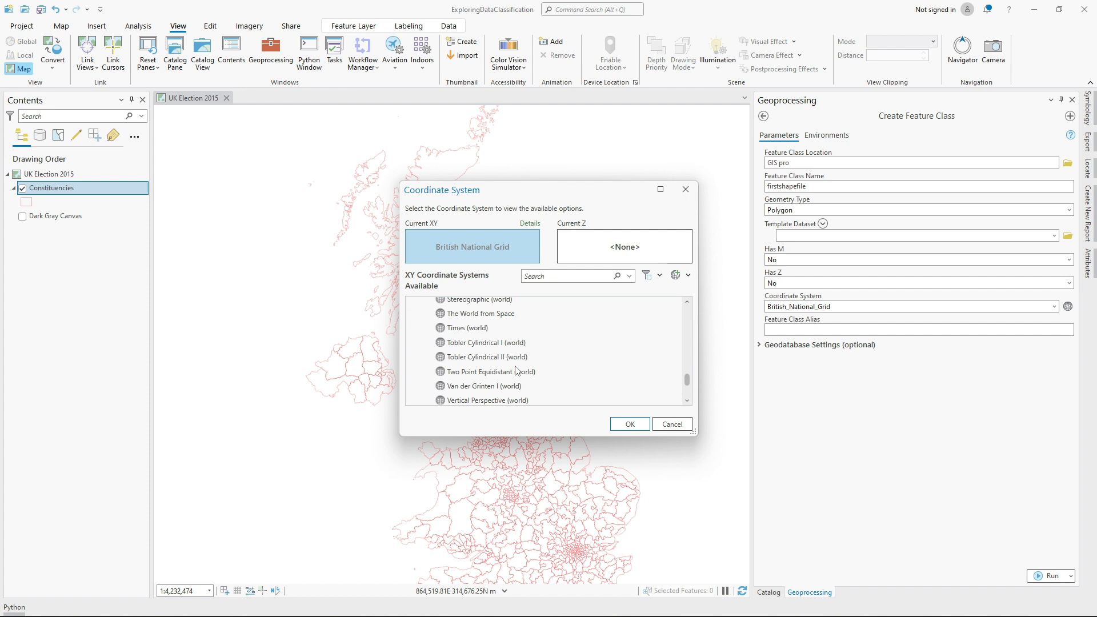
scroll(516, 370, "down", 3)
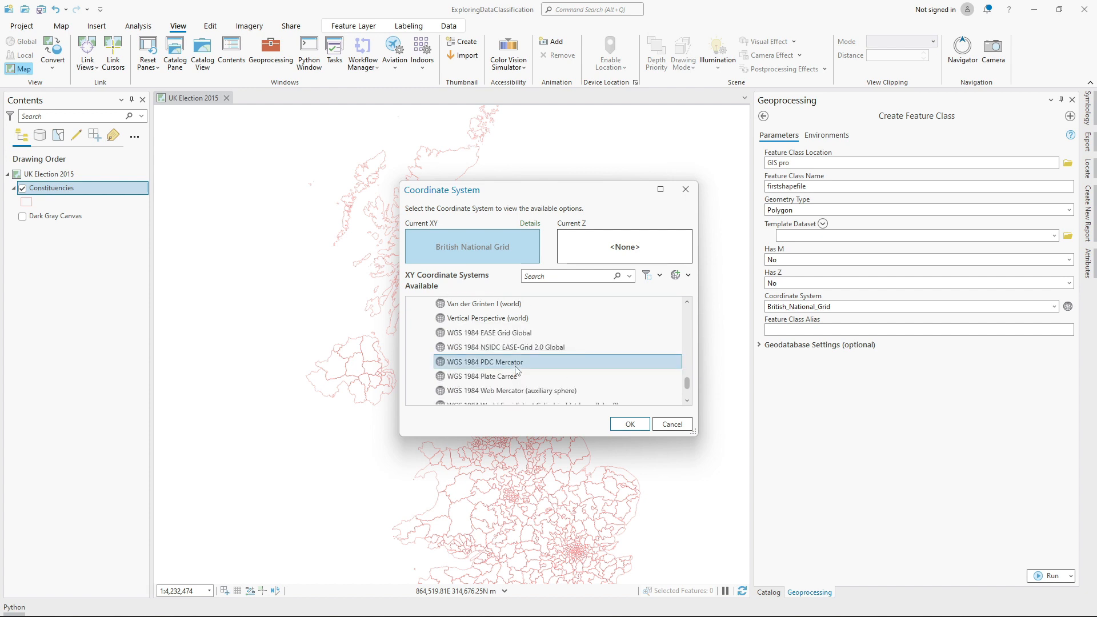
scroll(516, 371, "down", 1)
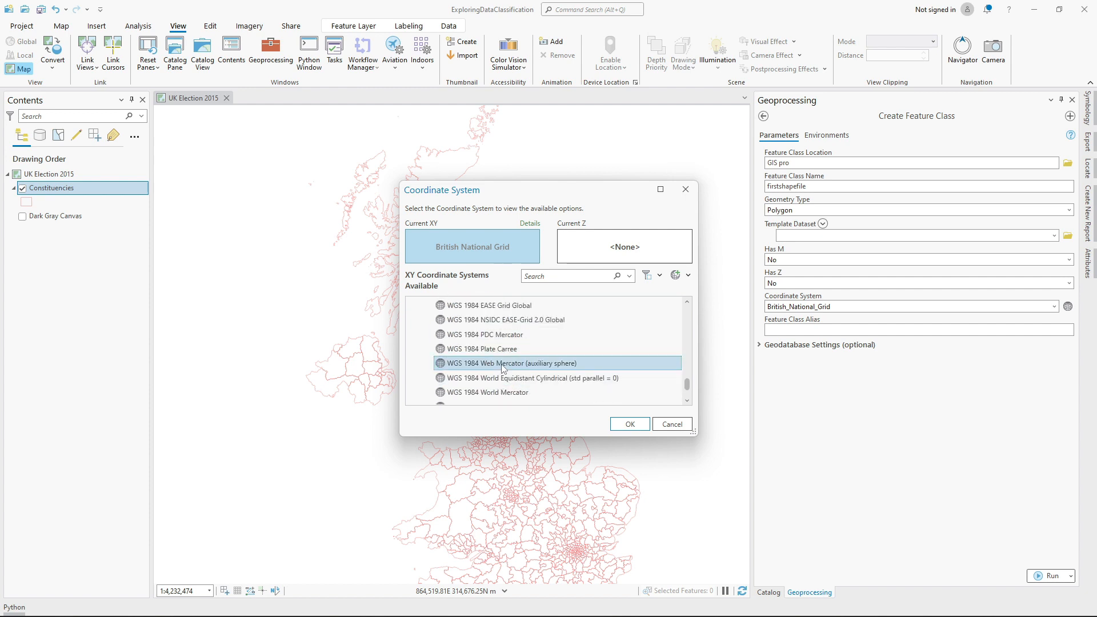
left_click(542, 366)
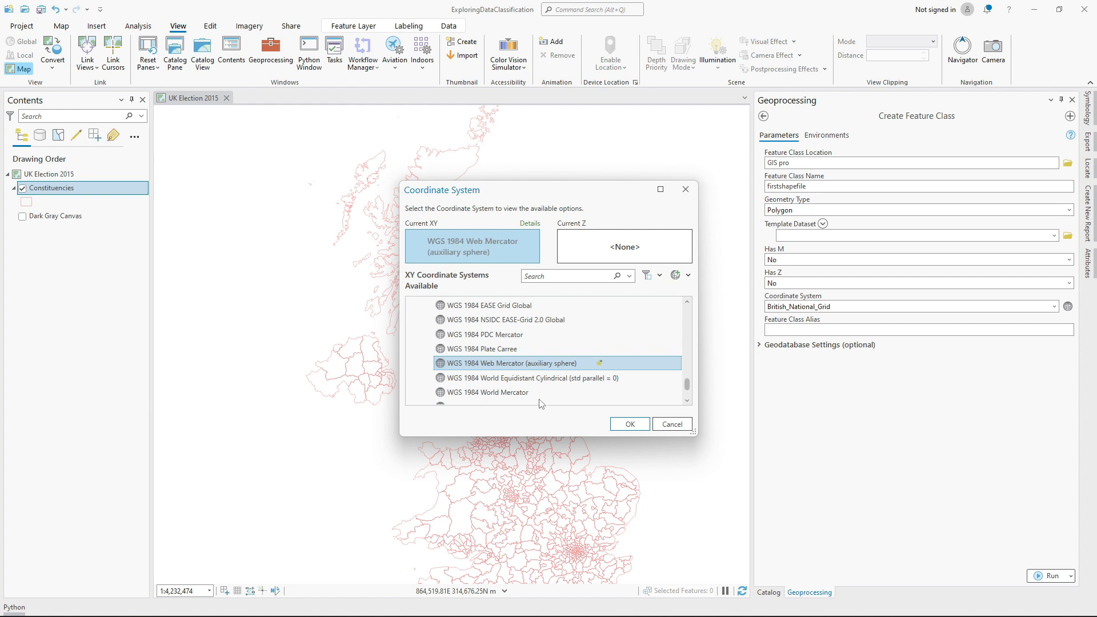
left_click(627, 426)
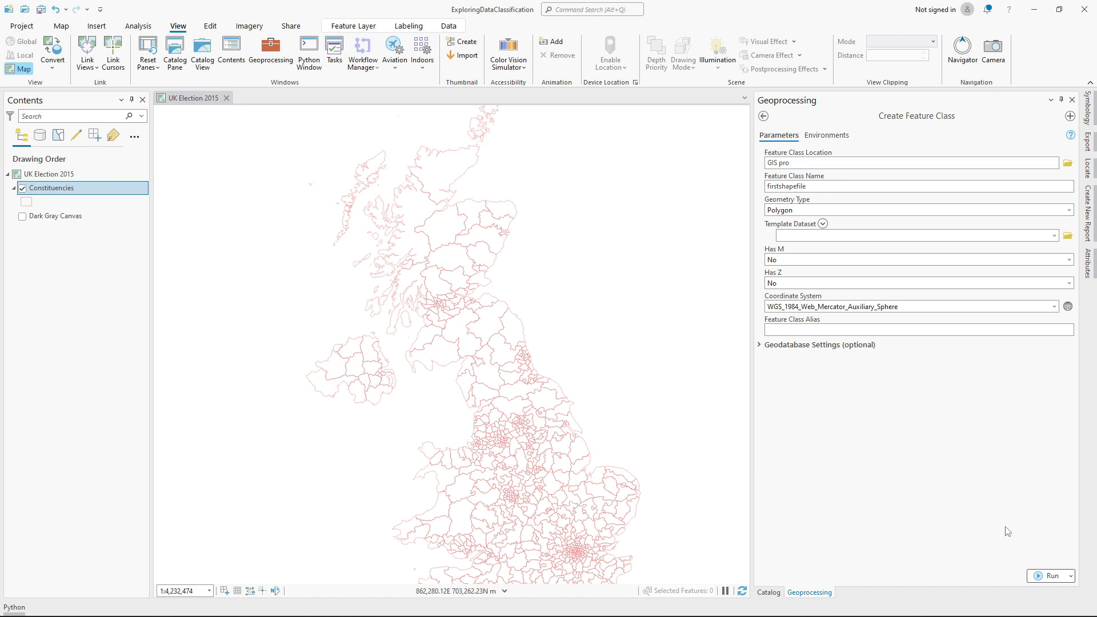
left_click(1038, 577)
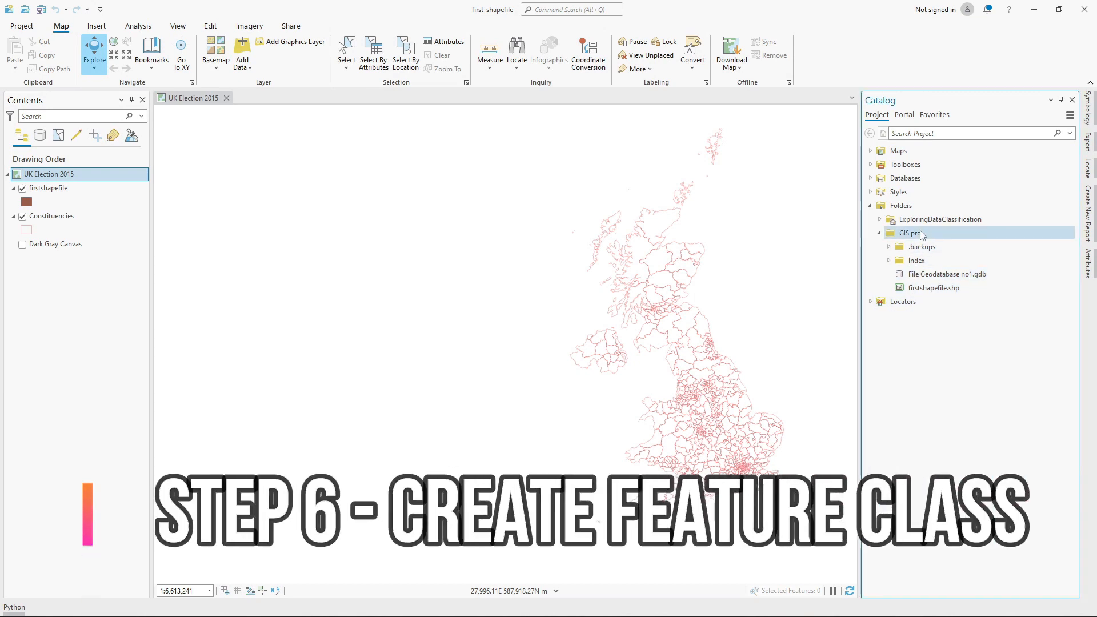
- Start a new polygon feature class named myfirstfeature in File Geodatabase no1.gdb, keeping it added to the current map
left_click(932, 274)
right_click(930, 274)
mouse_move(971, 281)
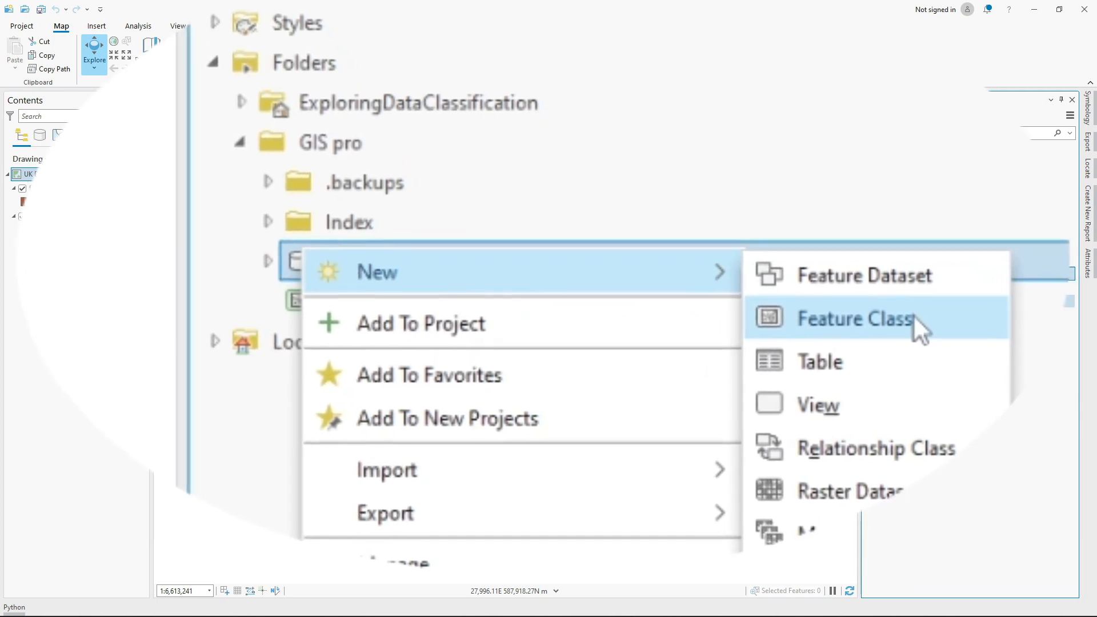
left_click(920, 313)
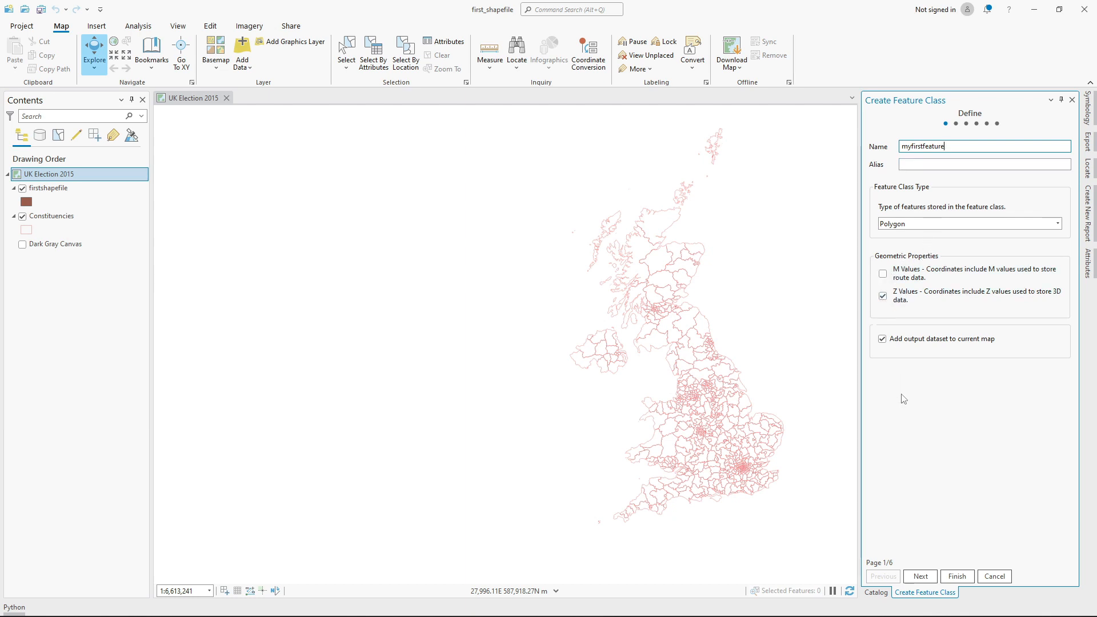
left_click(918, 577)
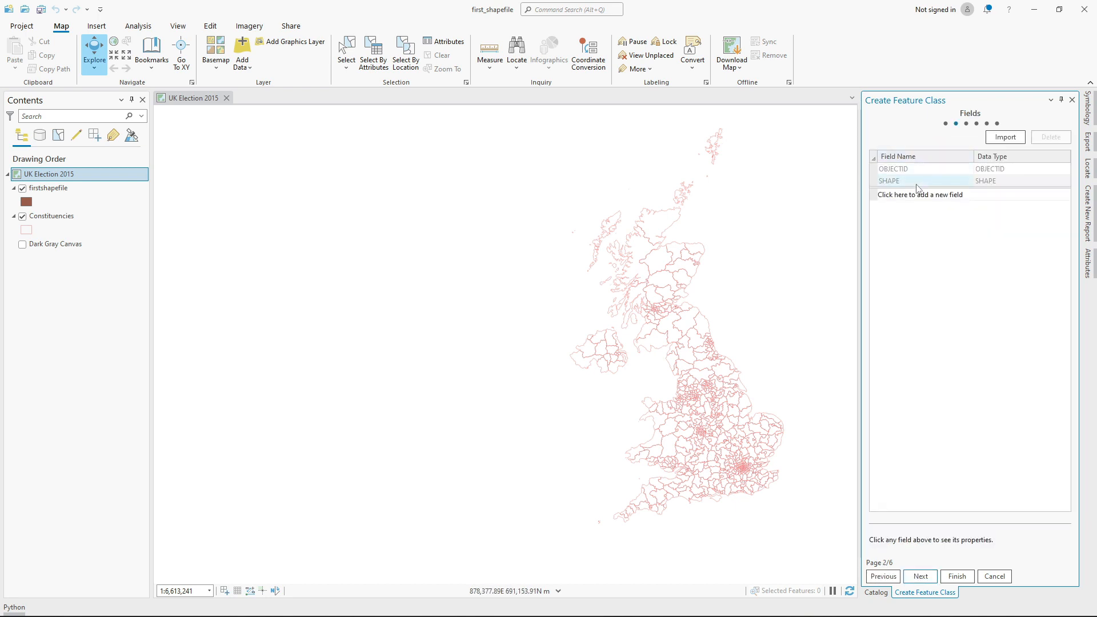
- Add a field named AreaUK with the Double data type to the new feature class
left_click(958, 194)
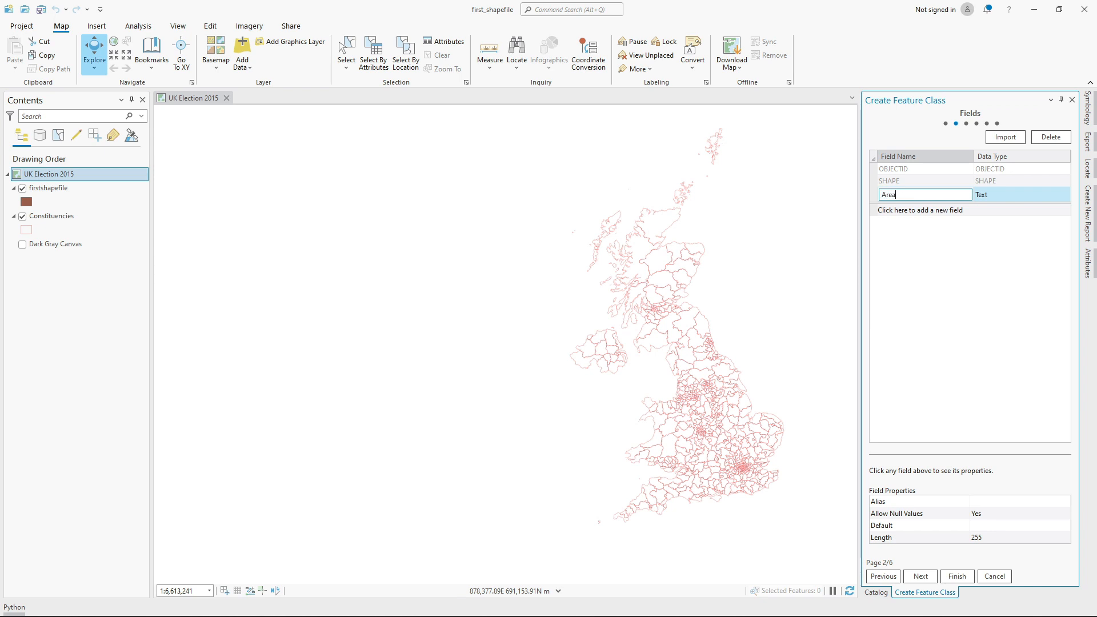
type("Areau")
left_click(1004, 196)
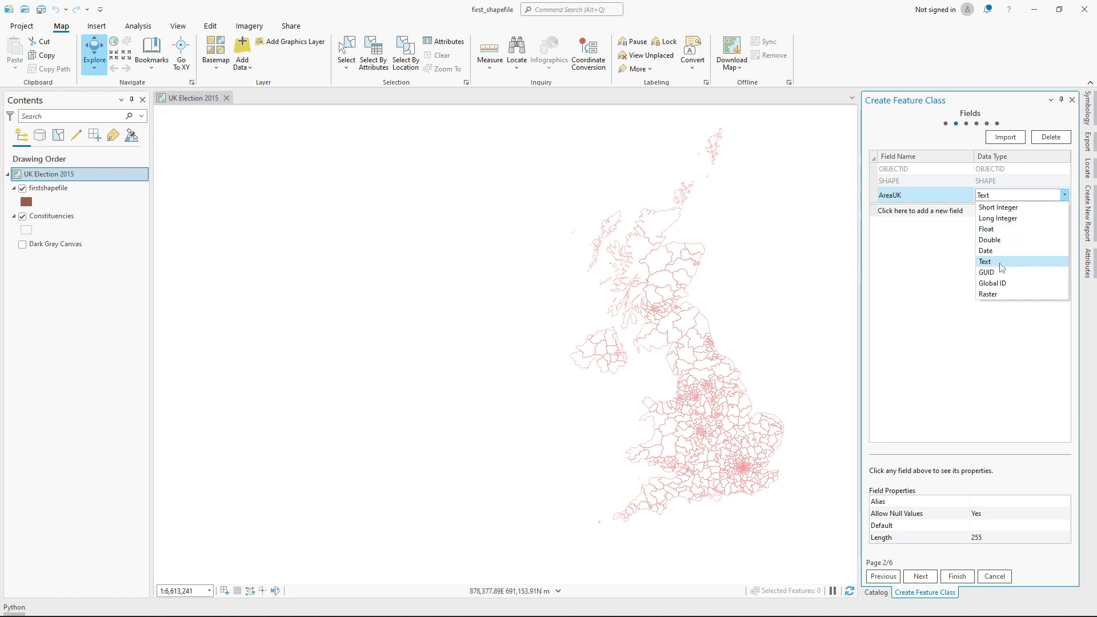
left_click(1000, 241)
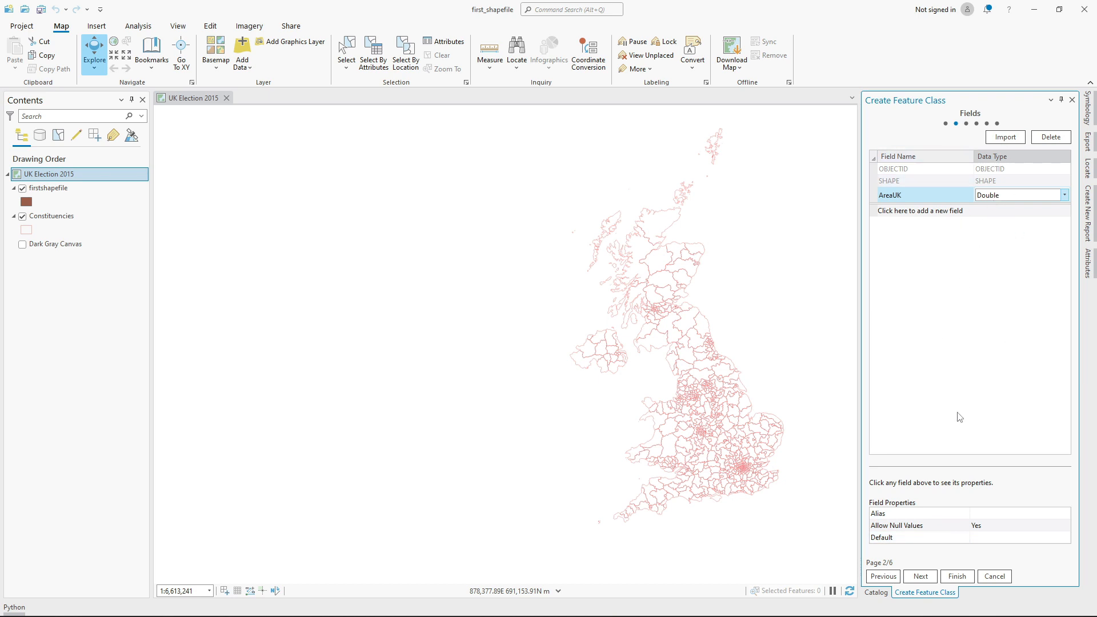
left_click(921, 577)
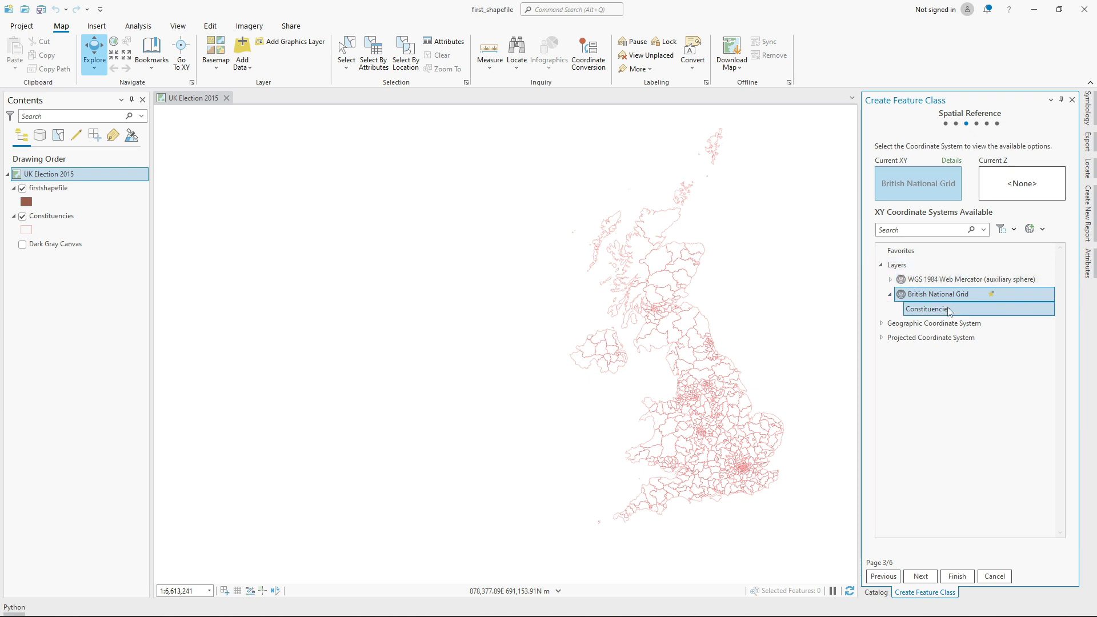
- Set the feature class's spatial reference to the projected world system WGS 1984 Web Mercator (auxiliary sphere)
left_click(912, 282)
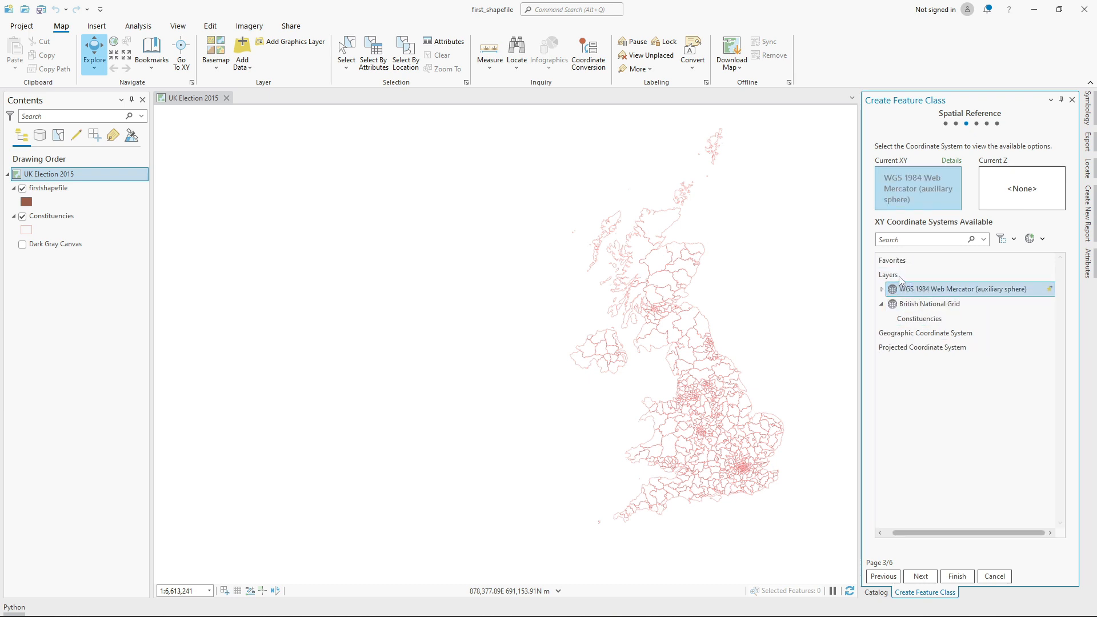
double_click(920, 347)
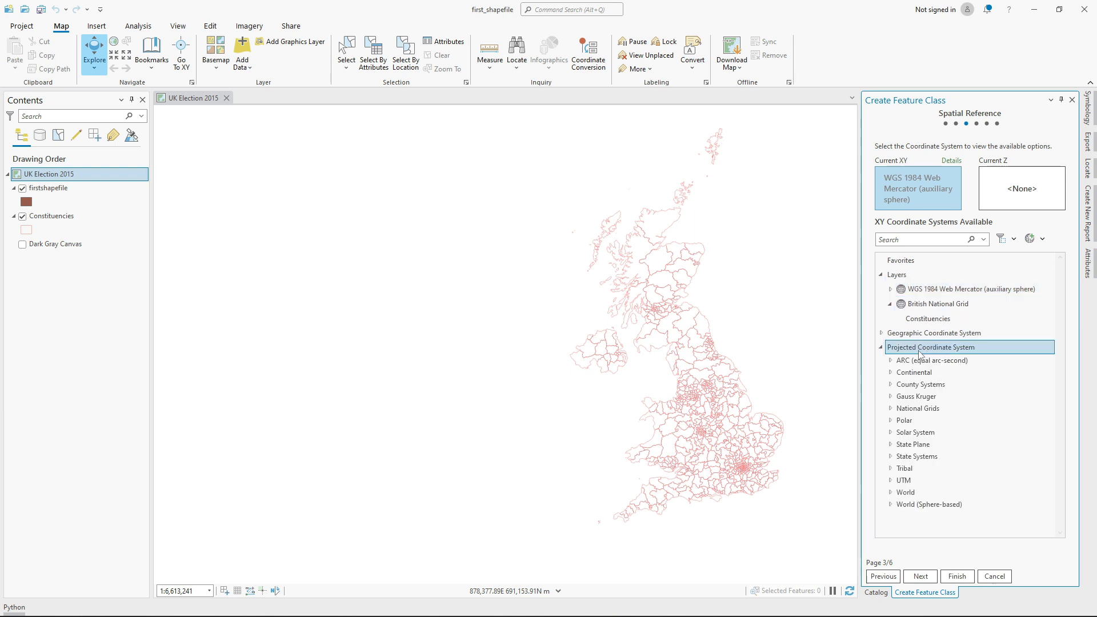
double_click(914, 492)
scroll(975, 372, "down", 5)
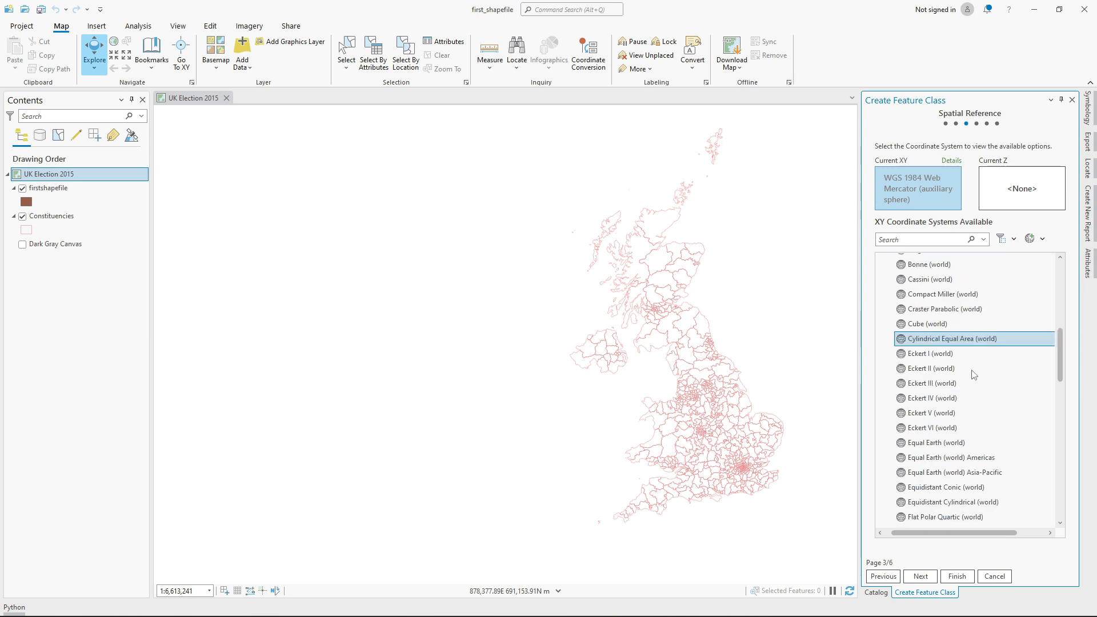
scroll(977, 377, "down", 8)
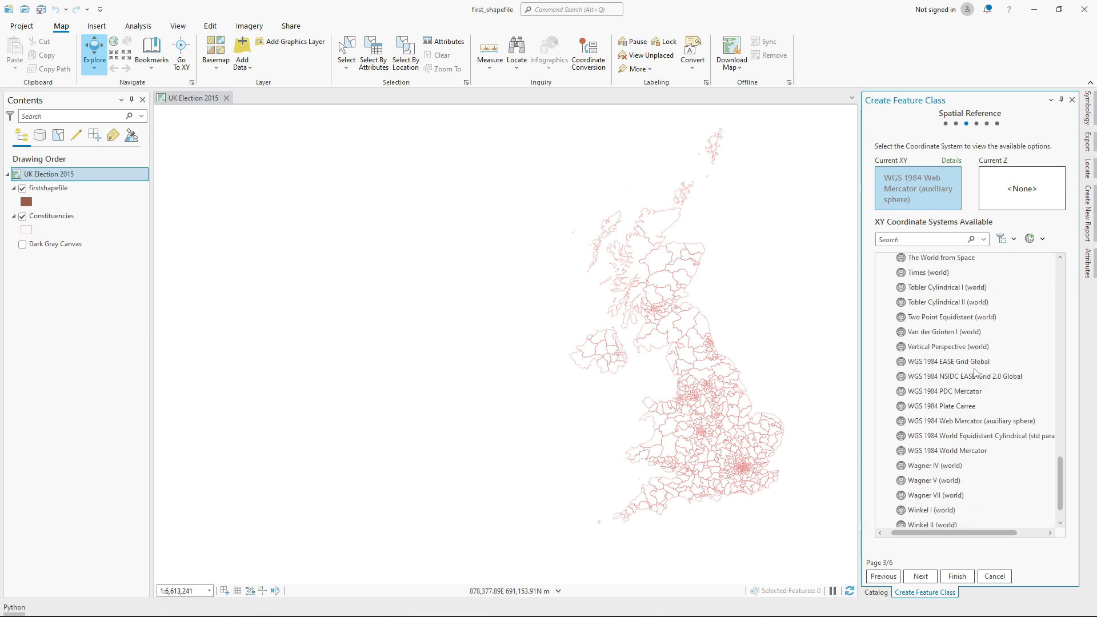
left_click(974, 423)
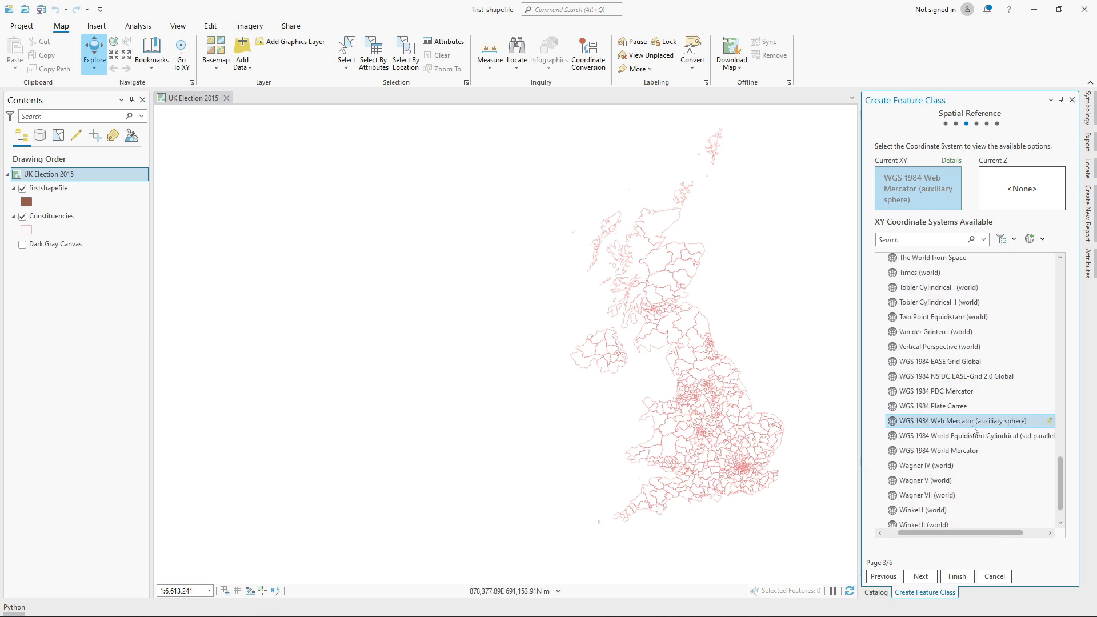
left_click(926, 576)
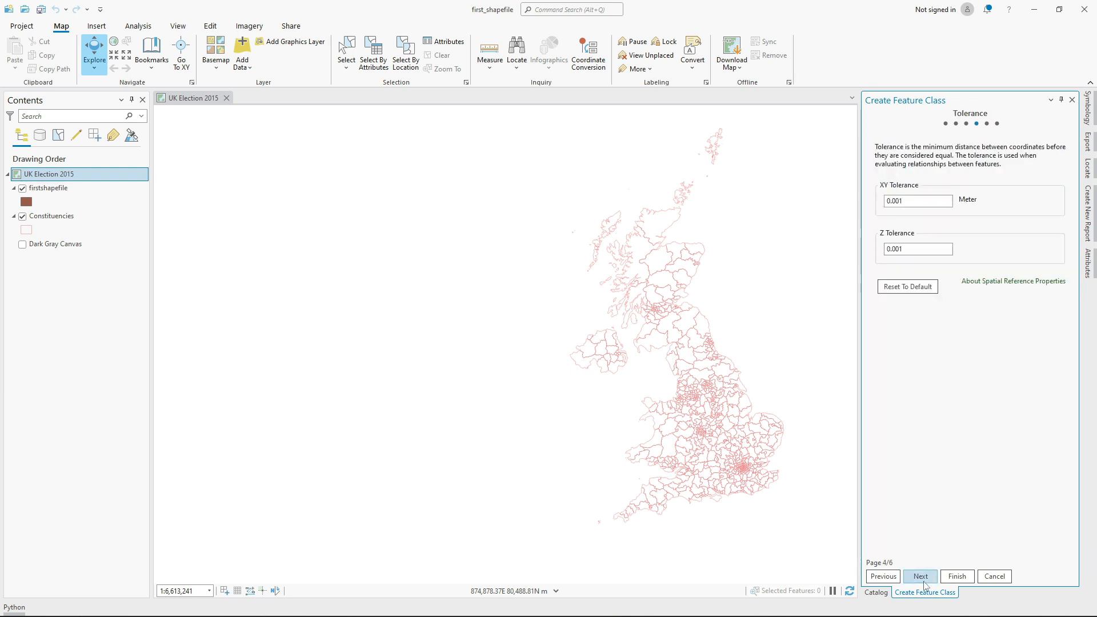
- Accept the default tolerance, resolution and storage configuration, and finish creating the feature class
left_click(922, 576)
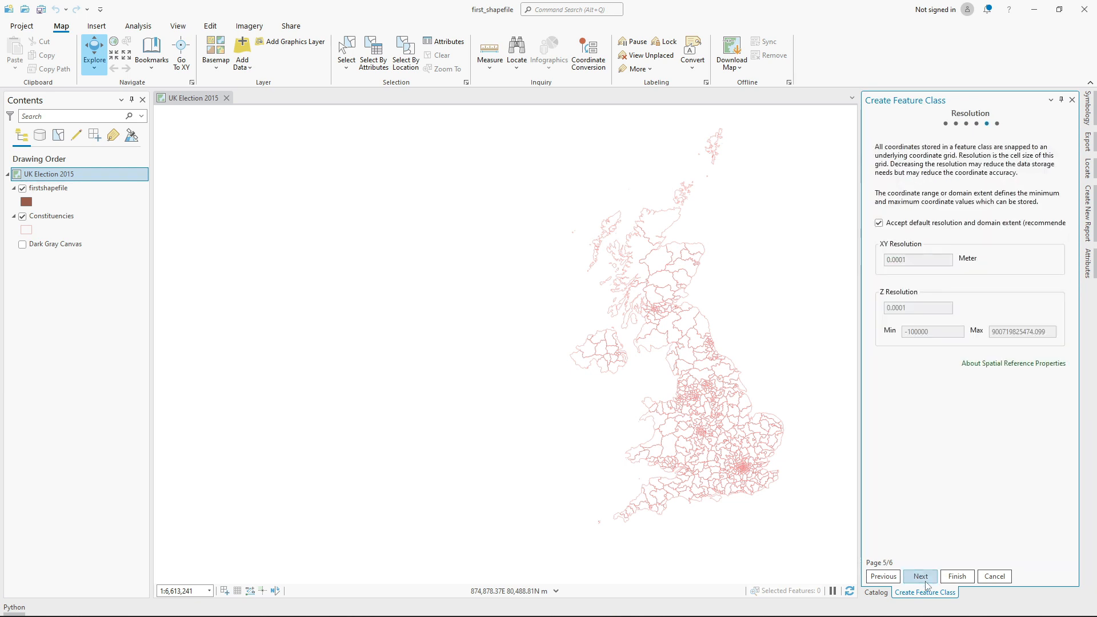
left_click(922, 576)
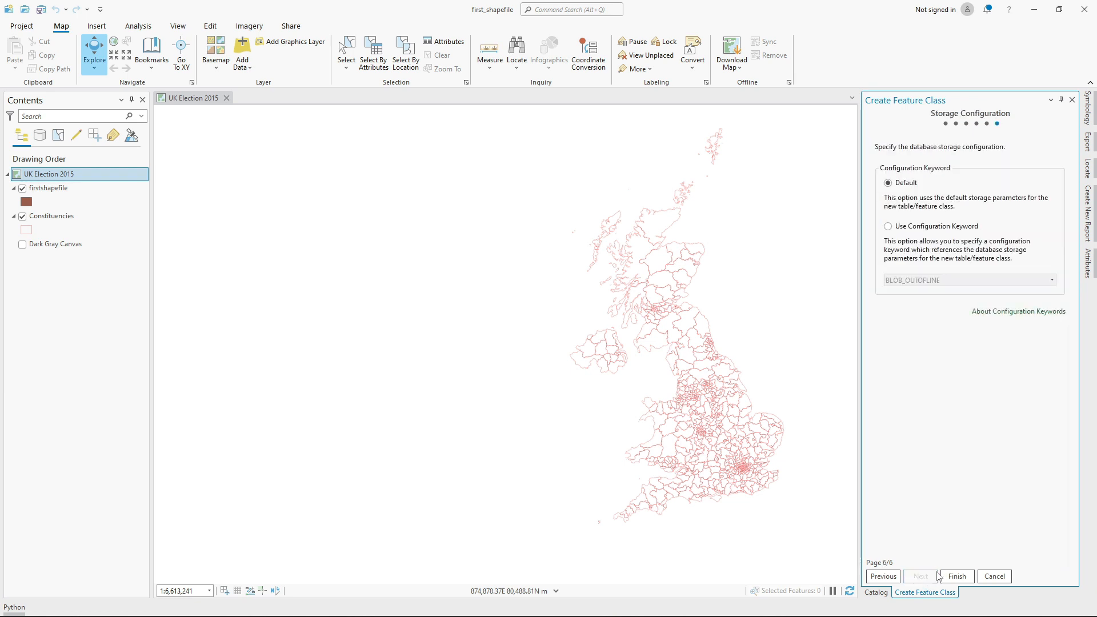
left_click(943, 576)
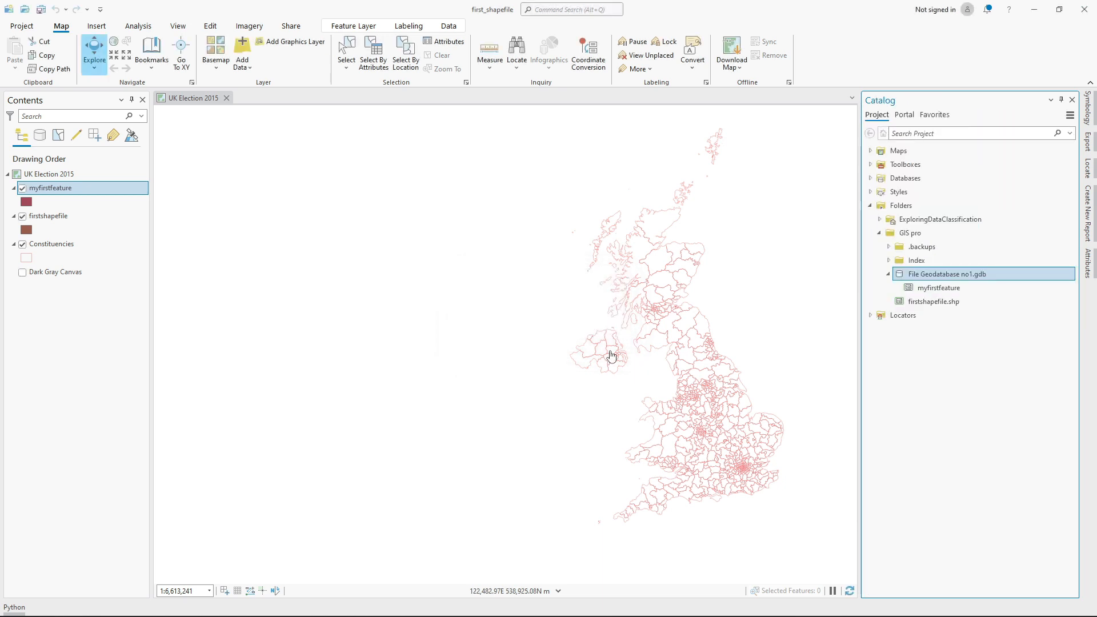
- Select the myfirstfeature layer and open the Create Features templates for the map's editable layers
left_click(59, 190)
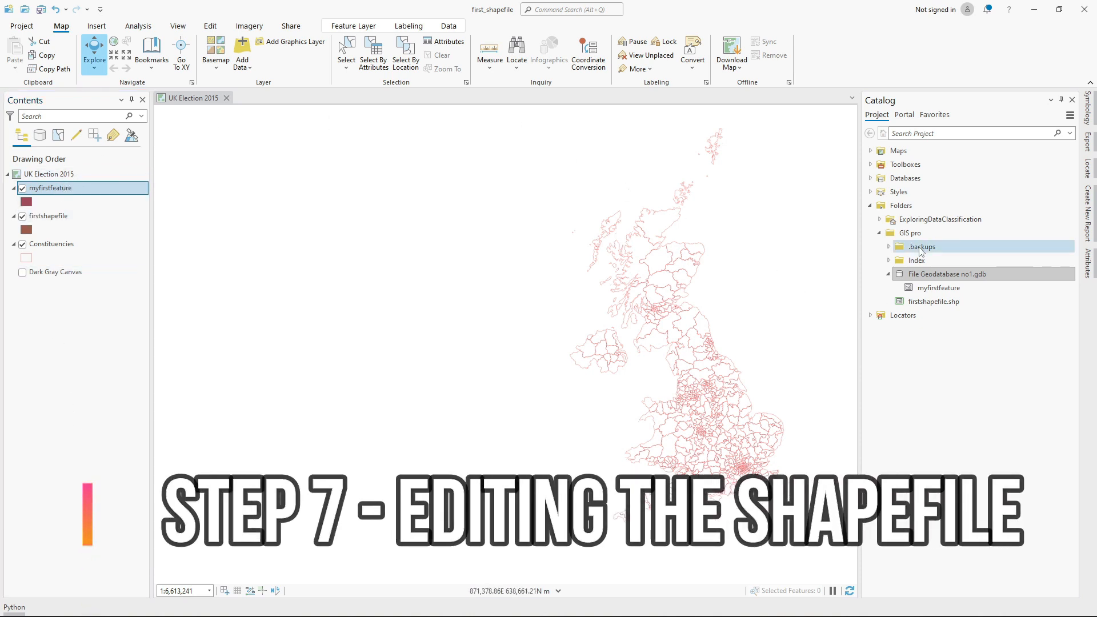
left_click(903, 360)
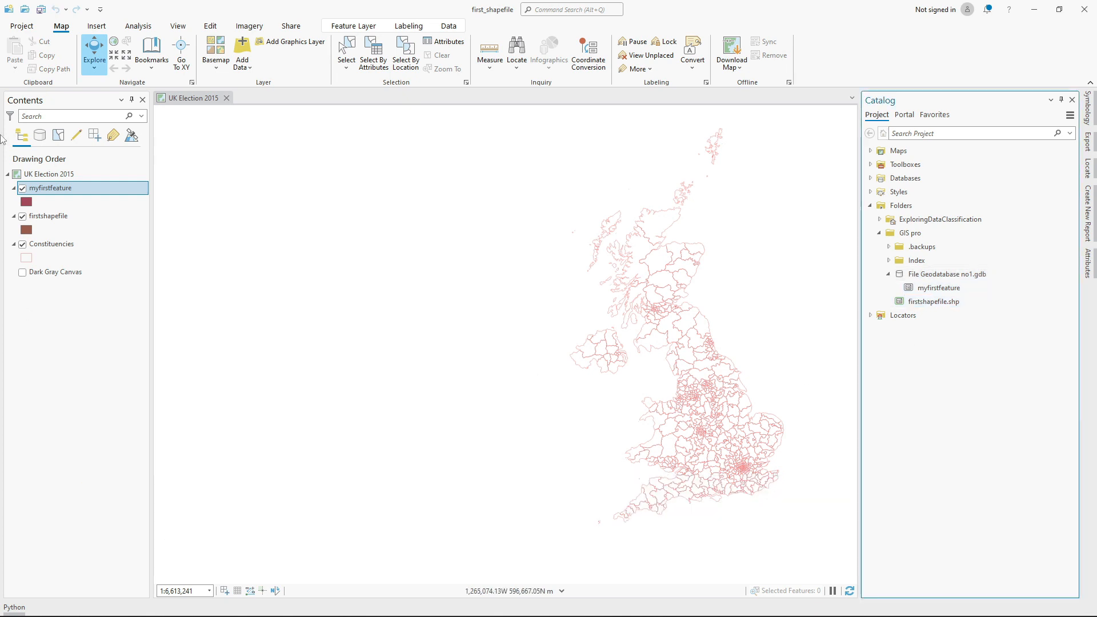
left_click(138, 27)
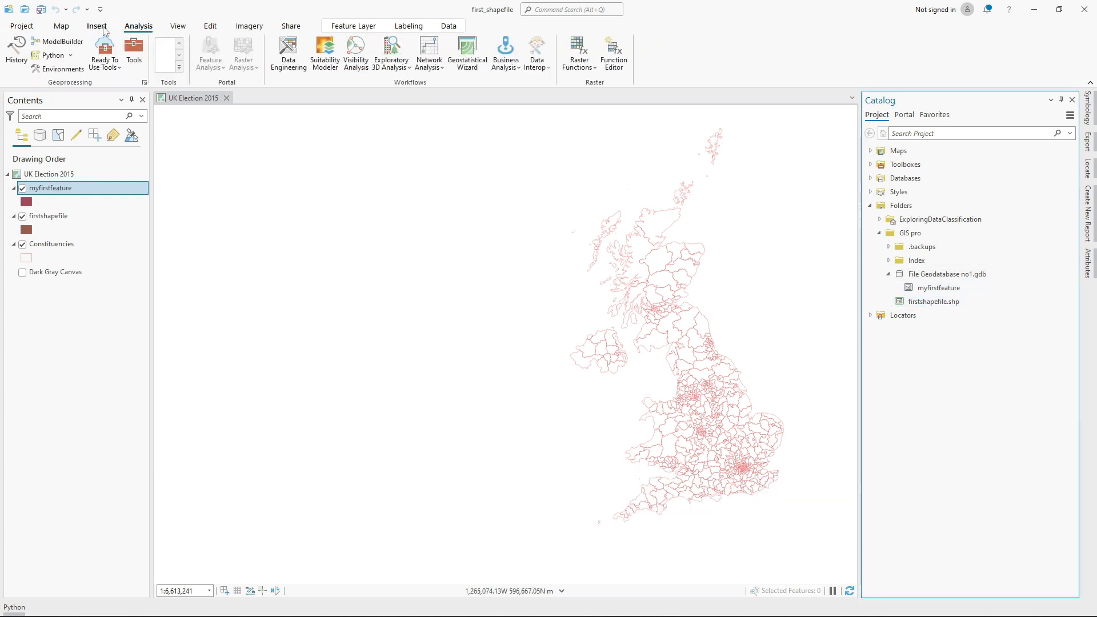
scroll(212, 33, "down", 1)
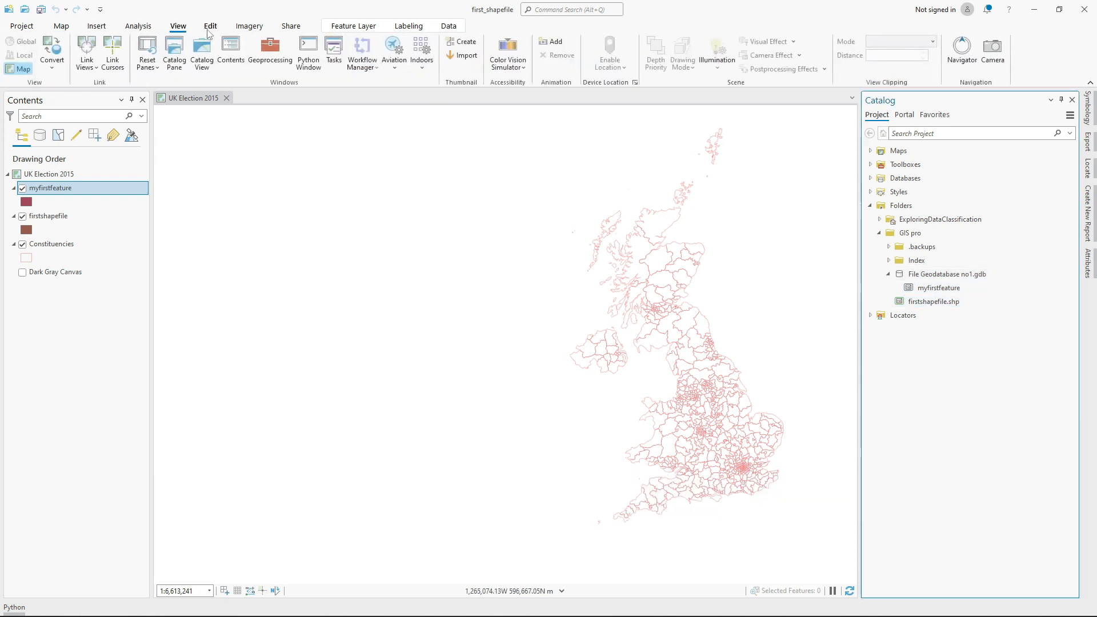
left_click(69, 189)
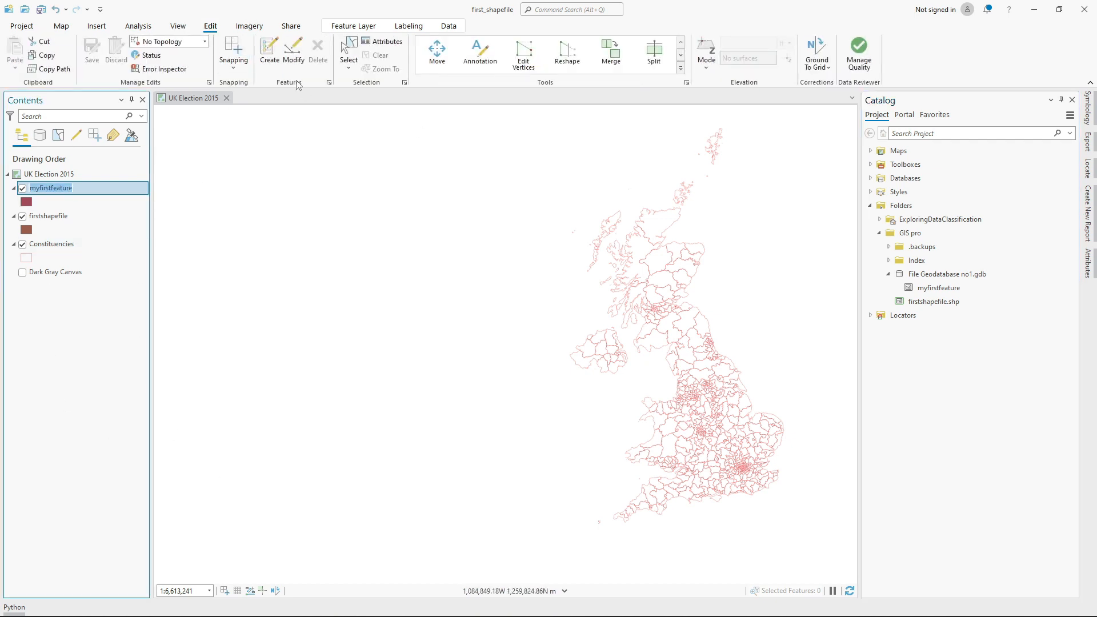
left_click(270, 52)
left_click(892, 192)
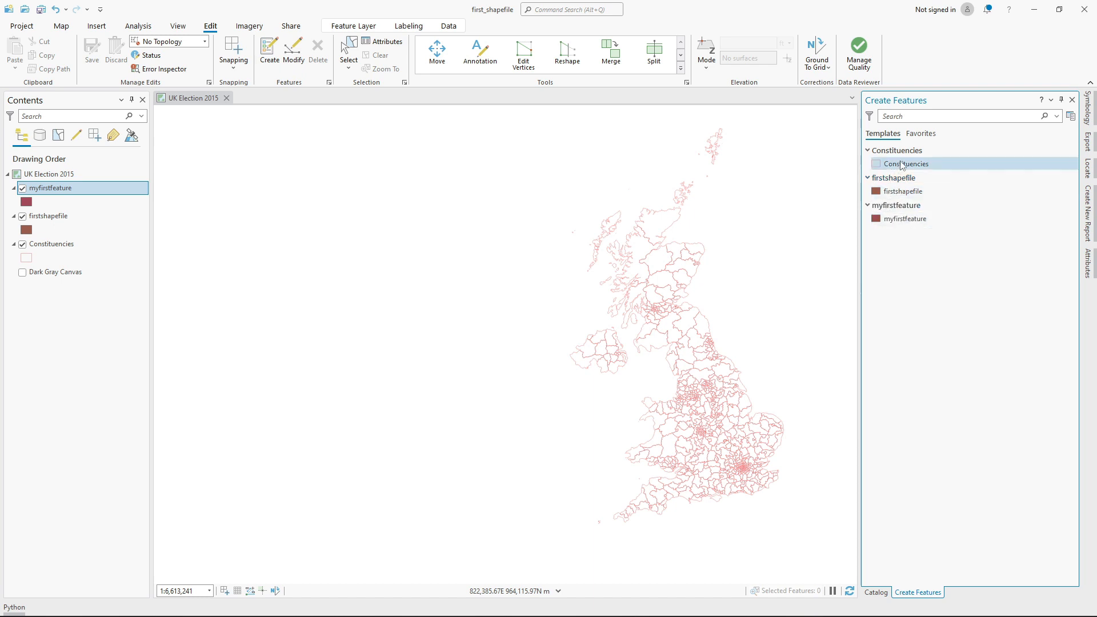
- Draw a six-vertex polygon enclosing Northern Ireland as a new feature in the myfirstfeature layer
left_click(901, 221)
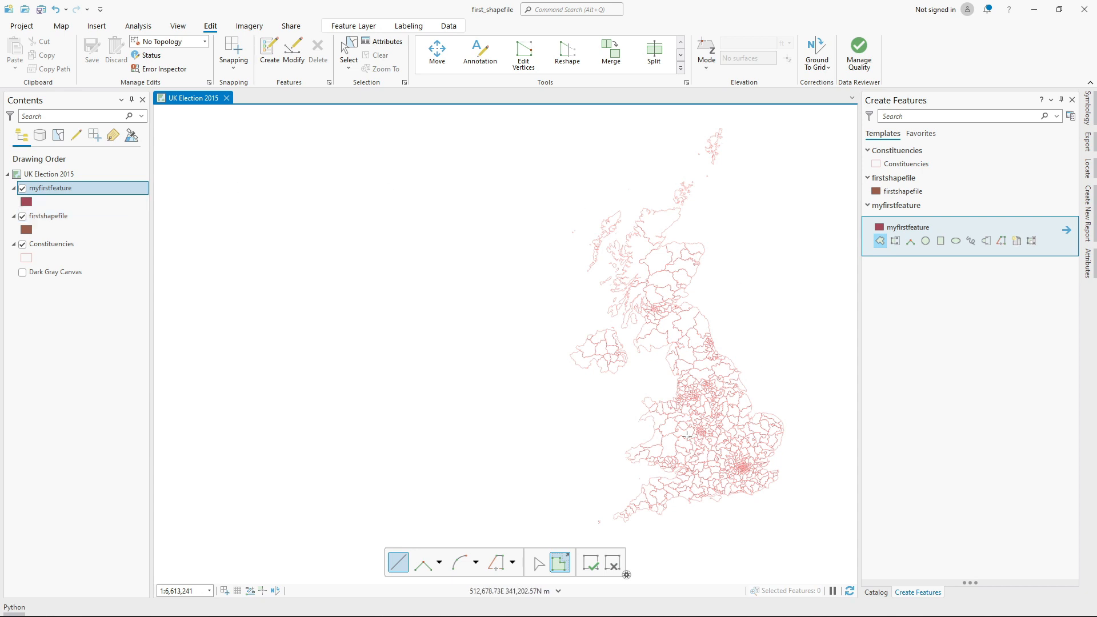
left_click(965, 258)
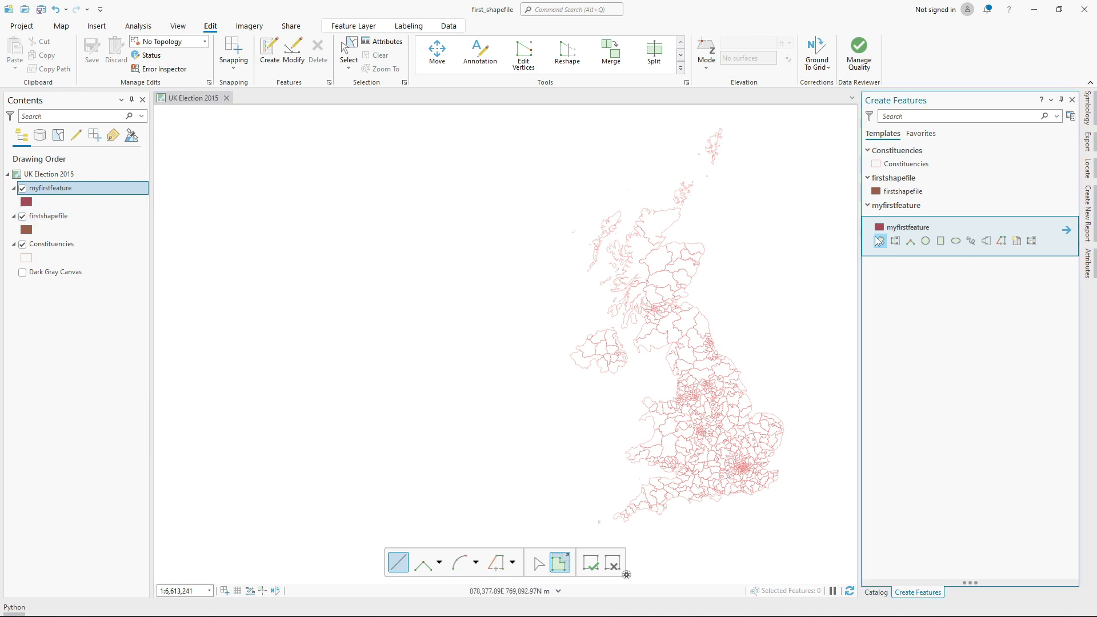
scroll(612, 343, "up", 5)
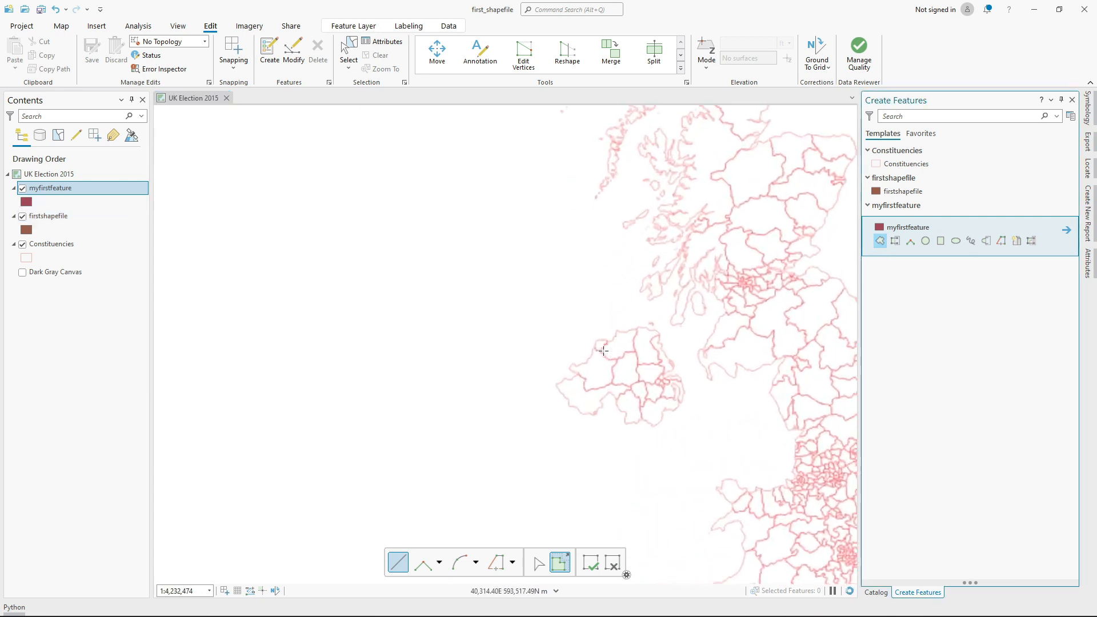
scroll(589, 337, "up", 2)
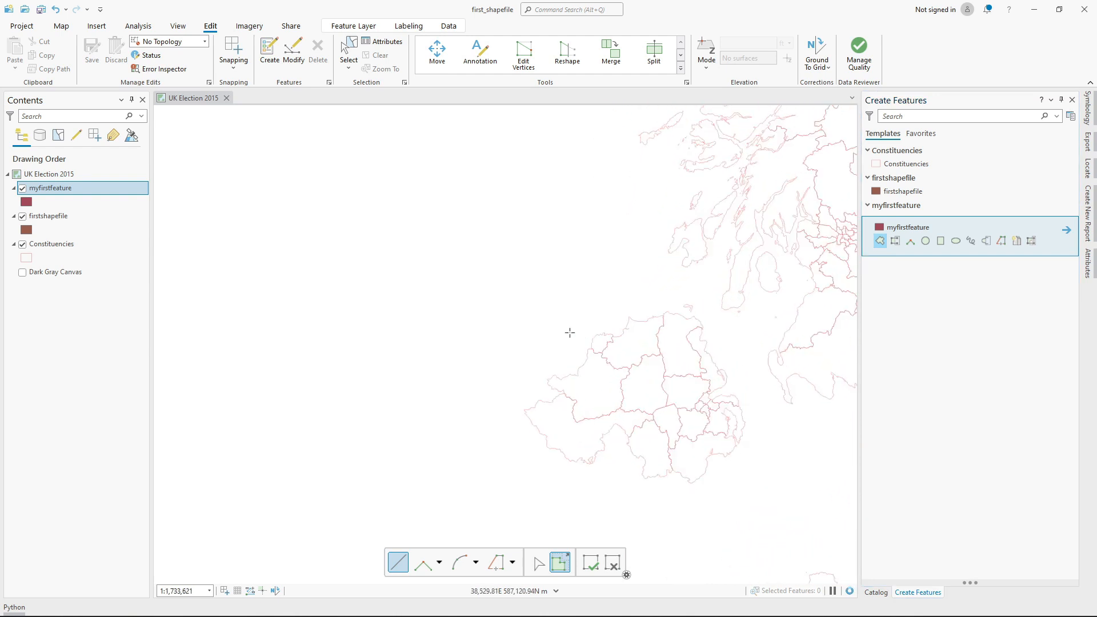
left_click(694, 288)
left_click(780, 442)
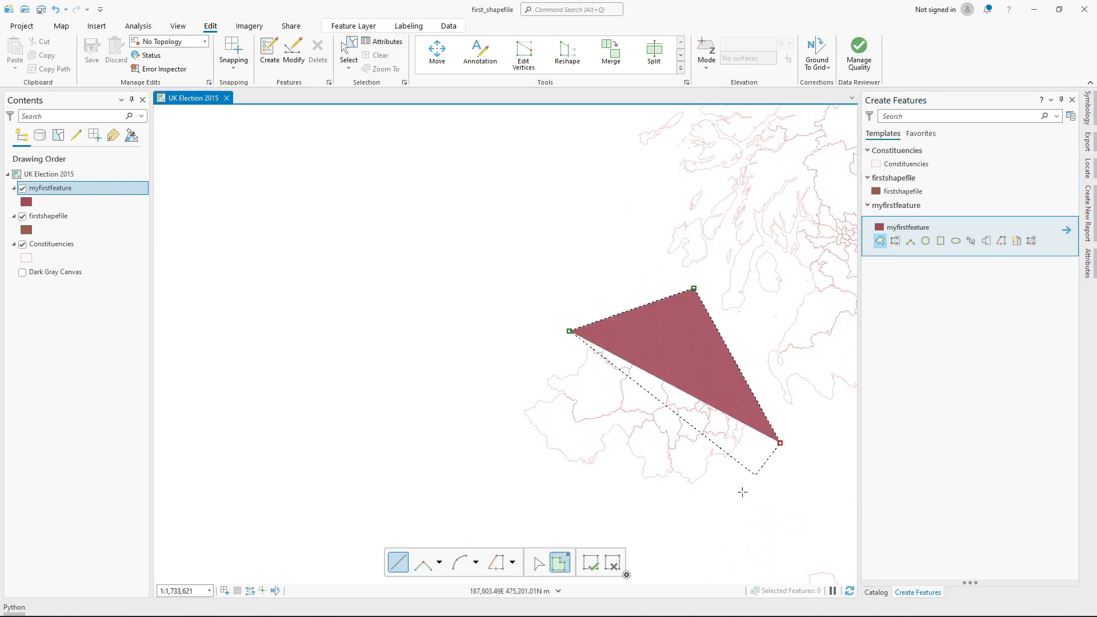
left_click(669, 501)
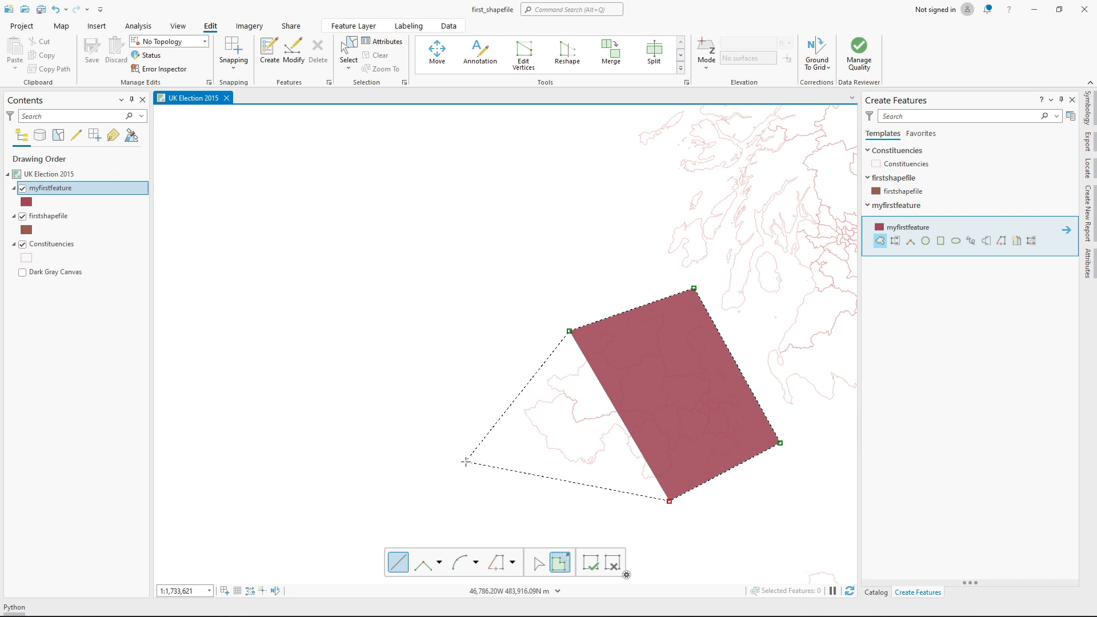
left_click(554, 484)
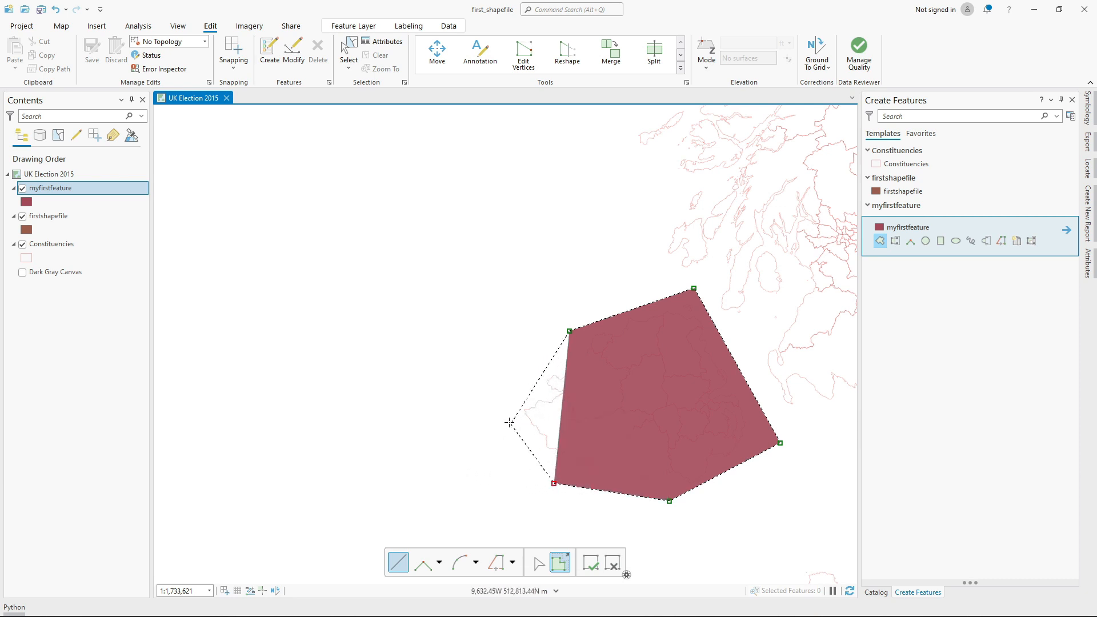
double_click(506, 420)
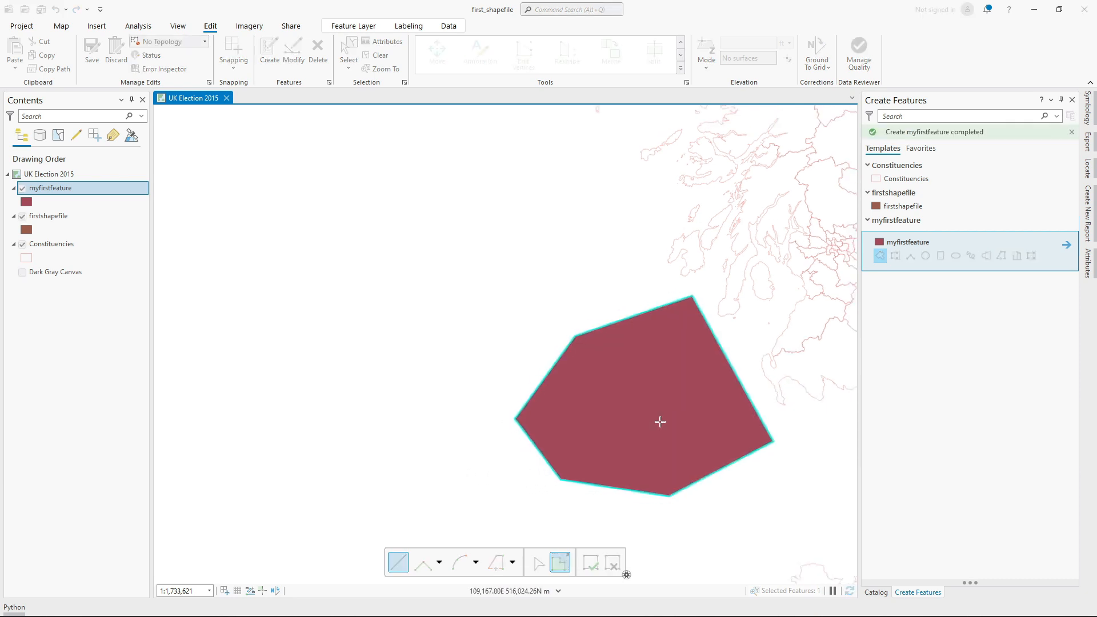
- Finish the polygon sketch and save the edits to the myfirstfeature layer
scroll(658, 421, "down", 5)
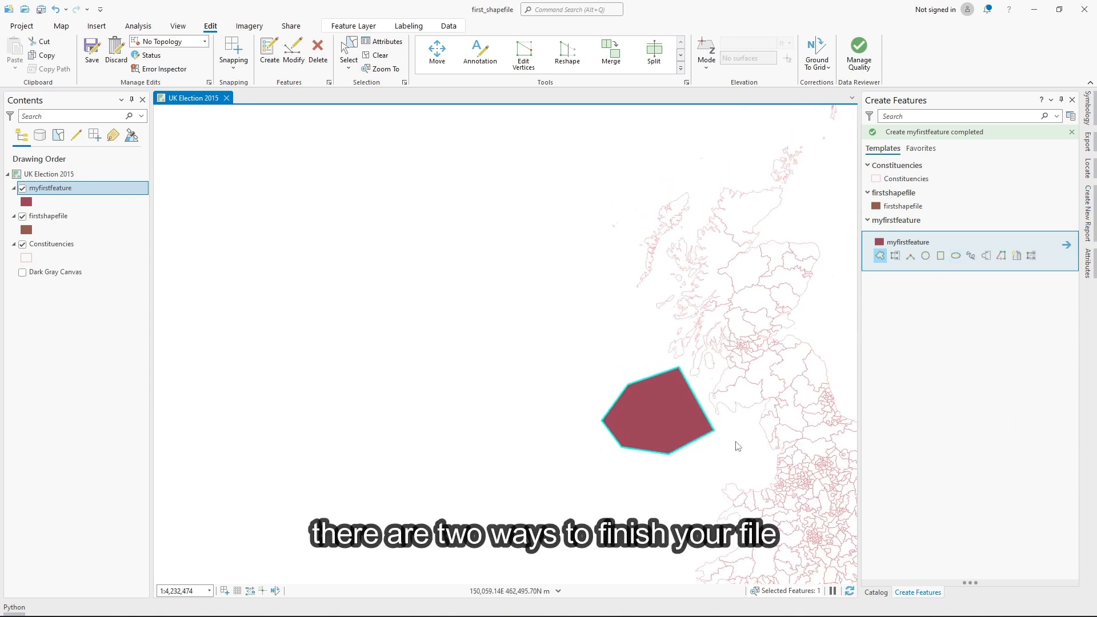
right_click(706, 432)
key("Escape")
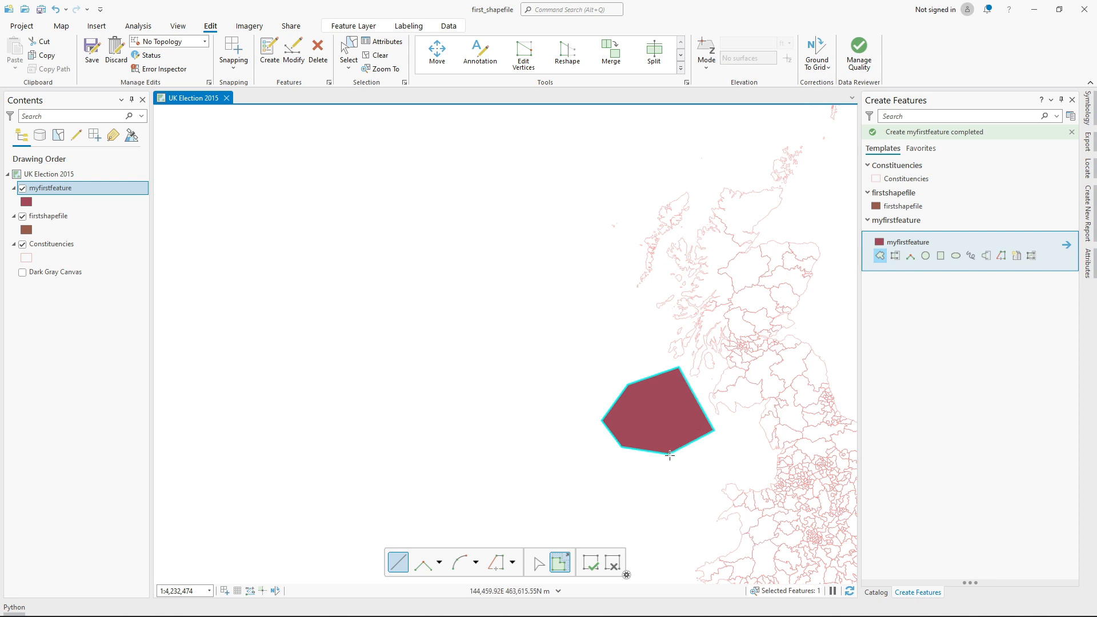
right_click(649, 424)
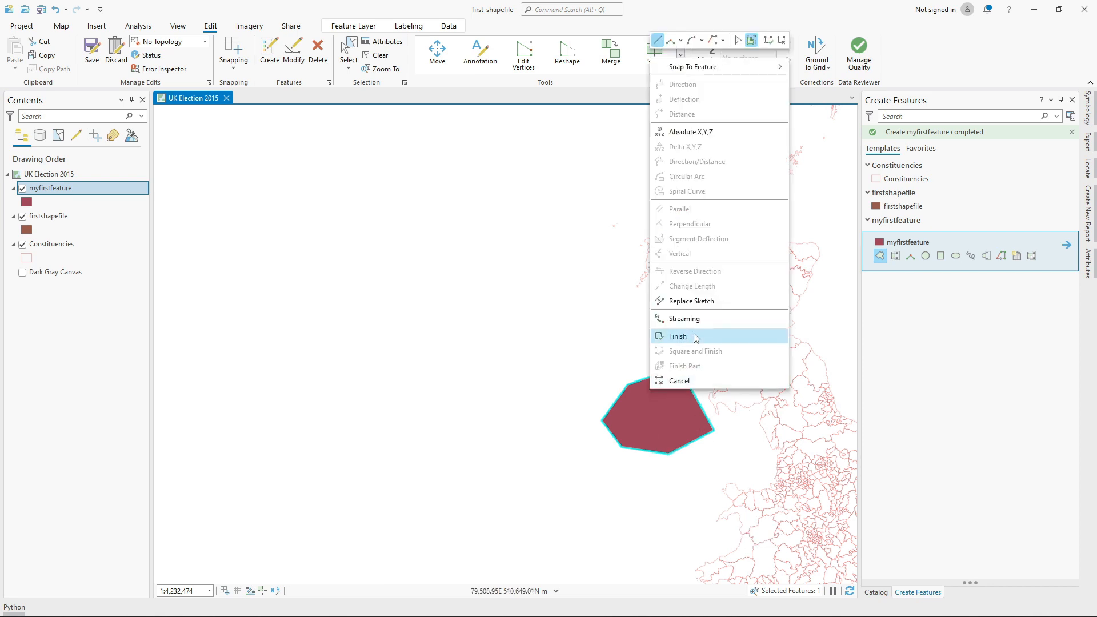
left_click(650, 429)
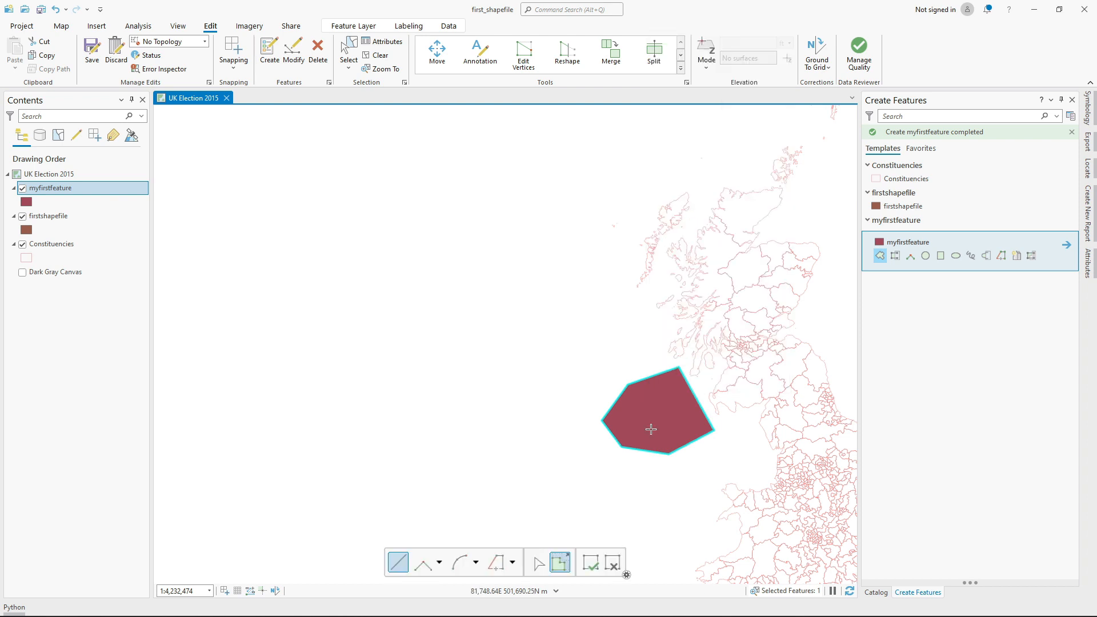
left_click(591, 565)
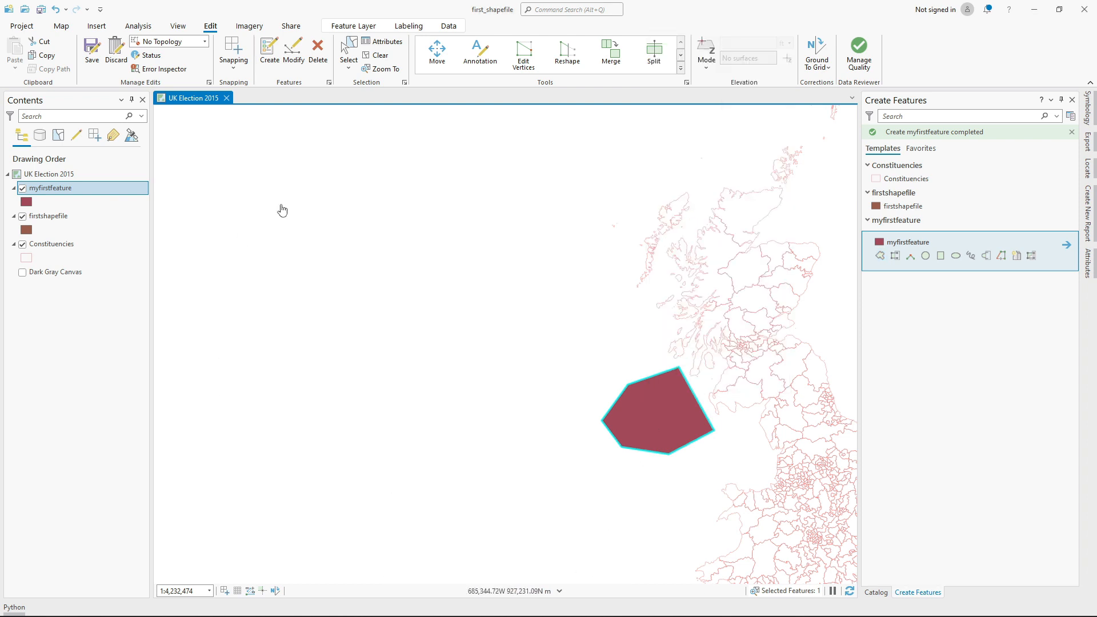
left_click(92, 48)
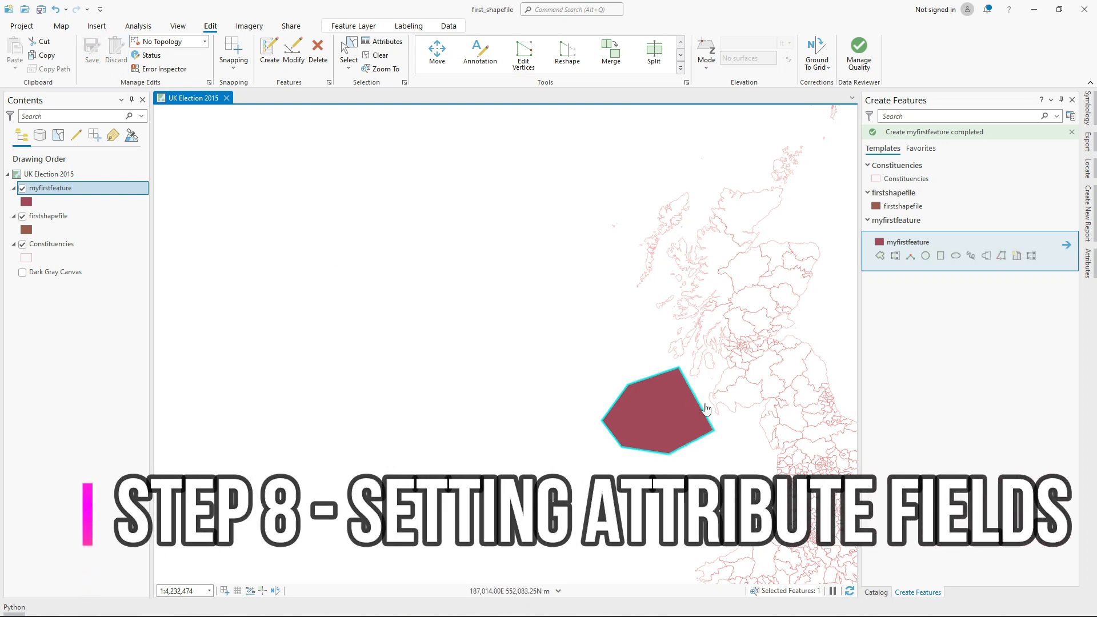
- Open the attribute table of the myfirstfeature layer
right_click(648, 422)
mouse_move(702, 345)
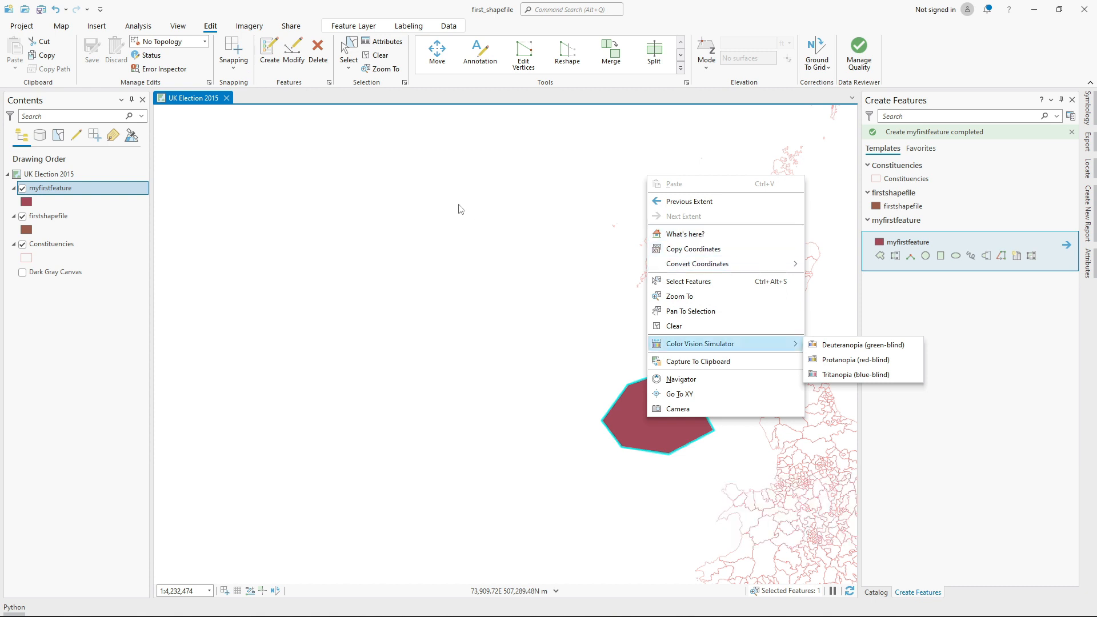
right_click(67, 193)
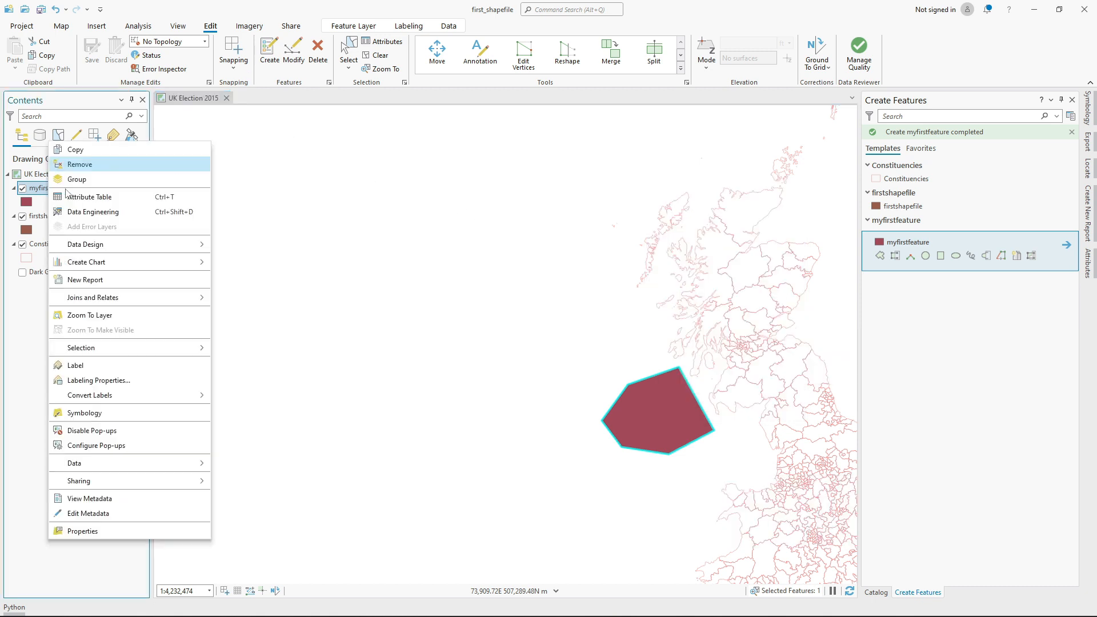
left_click(122, 197)
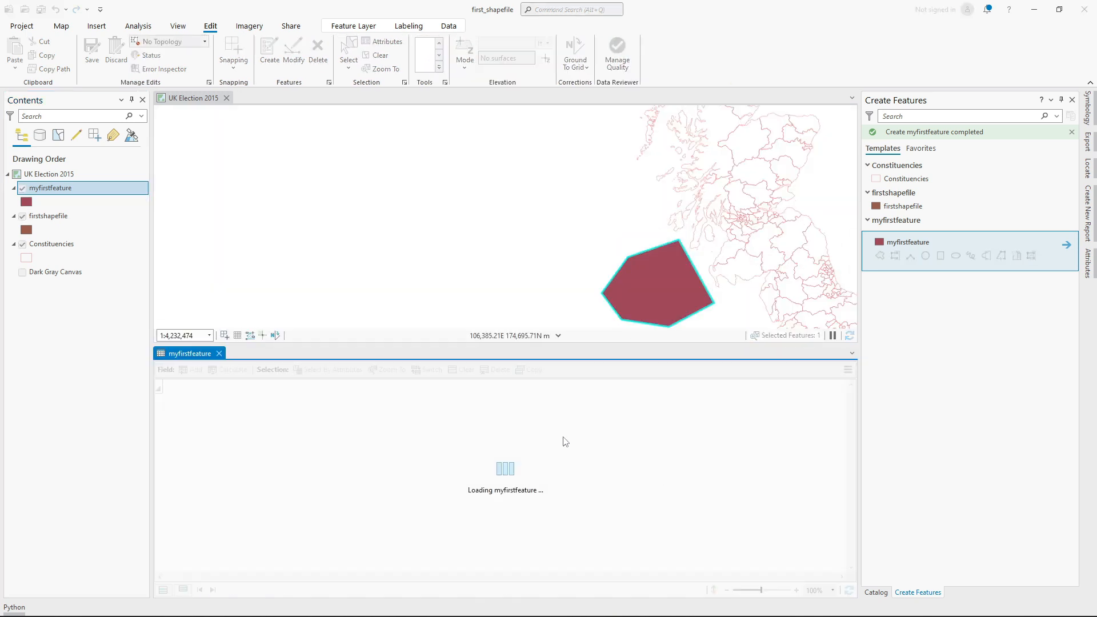
scroll(743, 286, "down", 3)
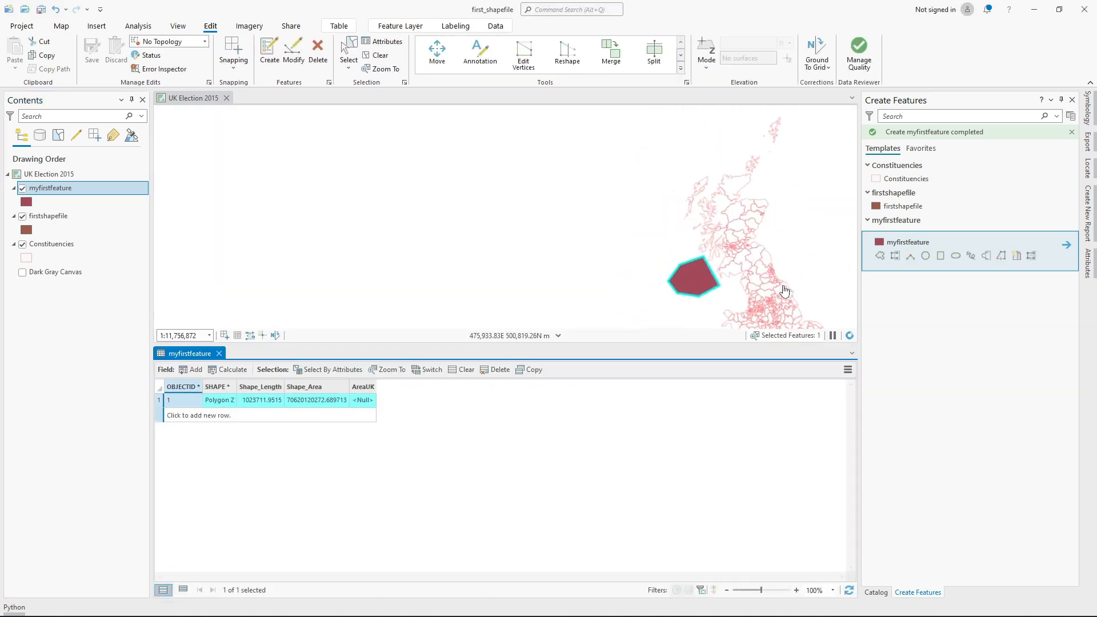
left_click_drag(766, 303, 583, 263)
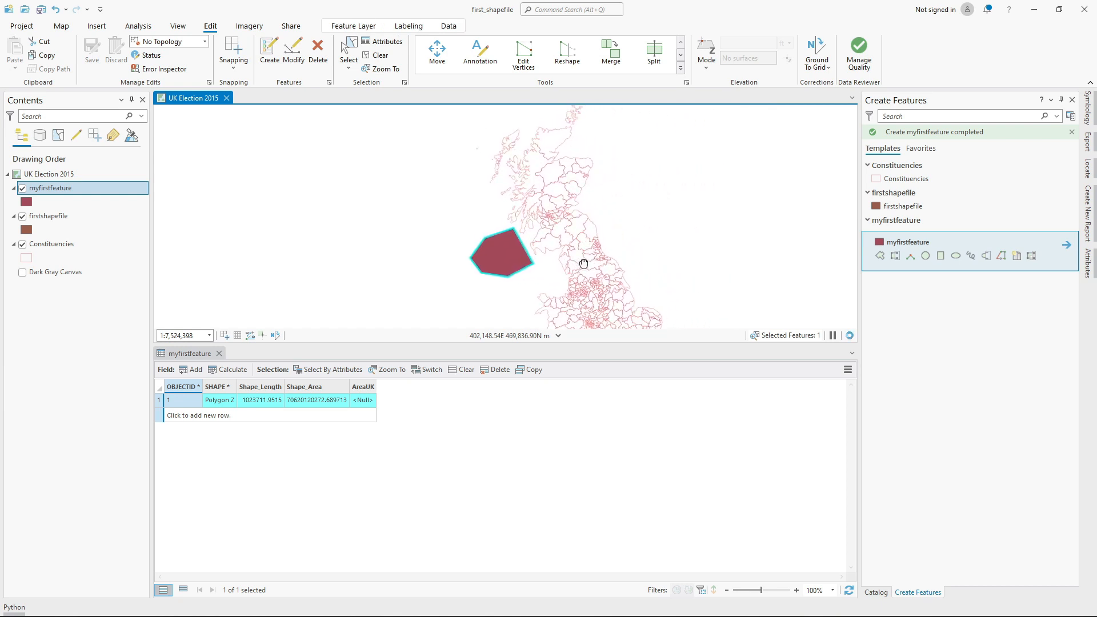
- Open the Calculate Geometry tool for the AreaUK field of the myfirstfeature table
left_click(360, 403)
left_click(360, 402)
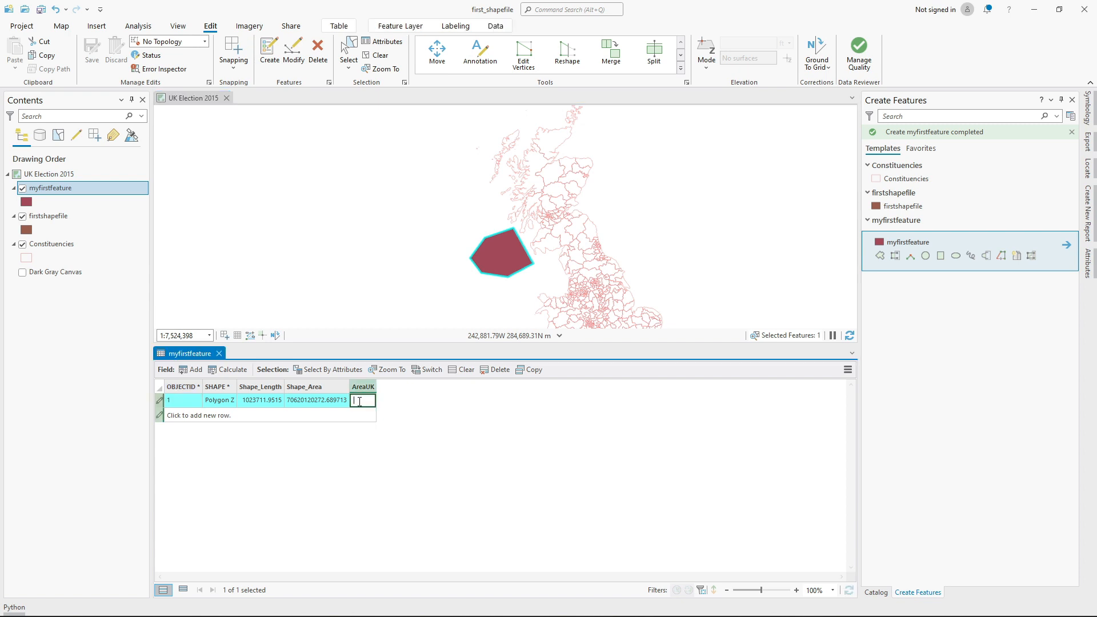
right_click(373, 392)
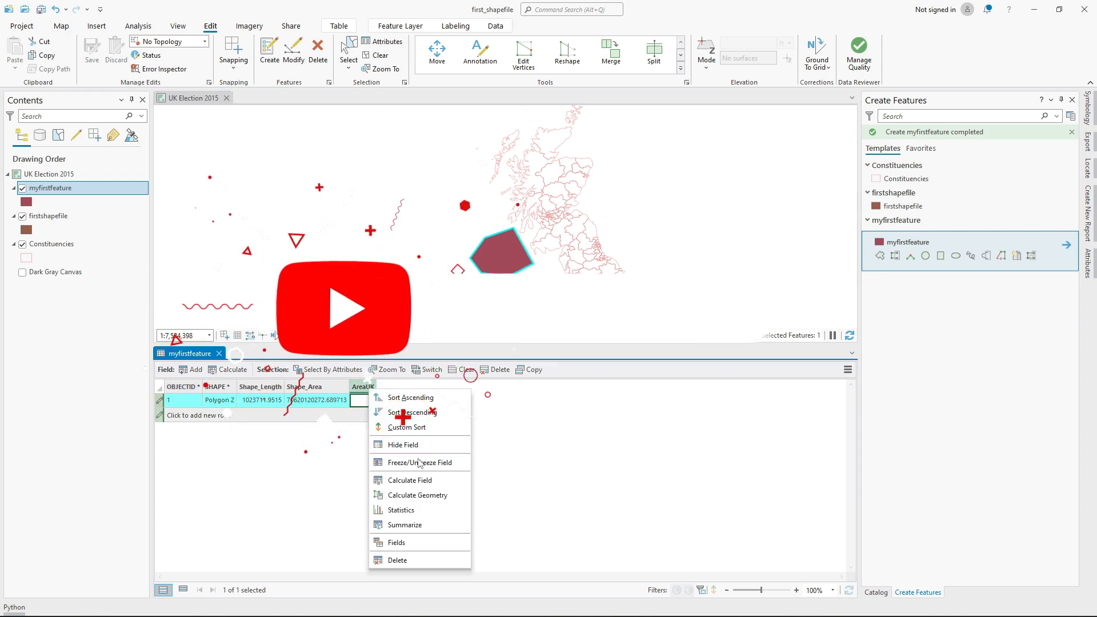
left_click(420, 494)
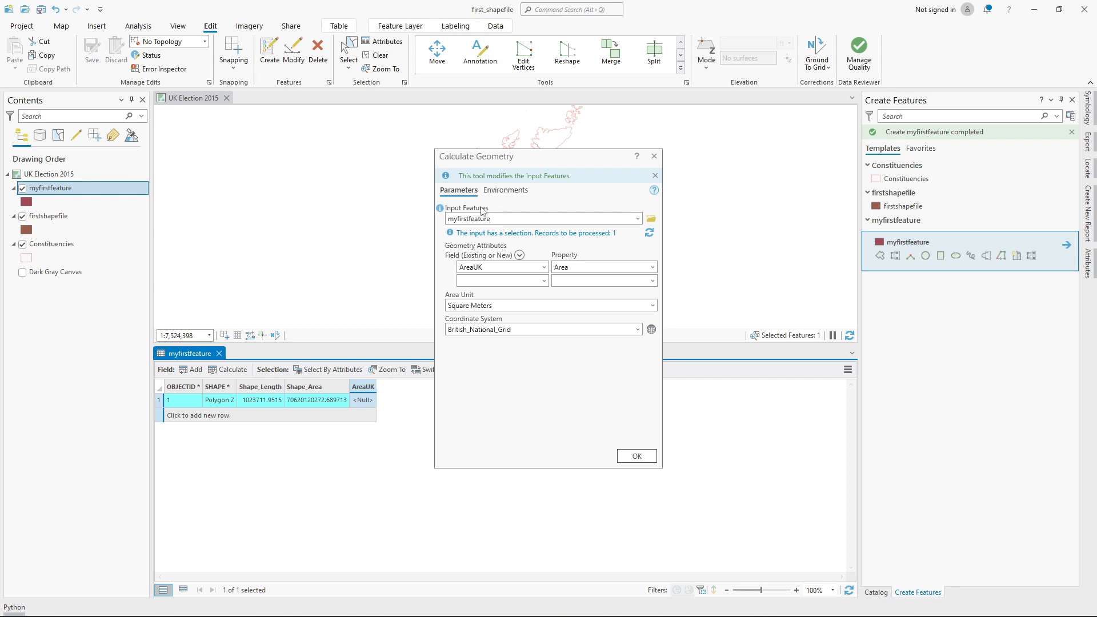
- Set the output coordinate system to WGS 1984 Web Mercator (auxiliary sphere) and calculate the polygon's area into the AreaUK field
left_click(507, 191)
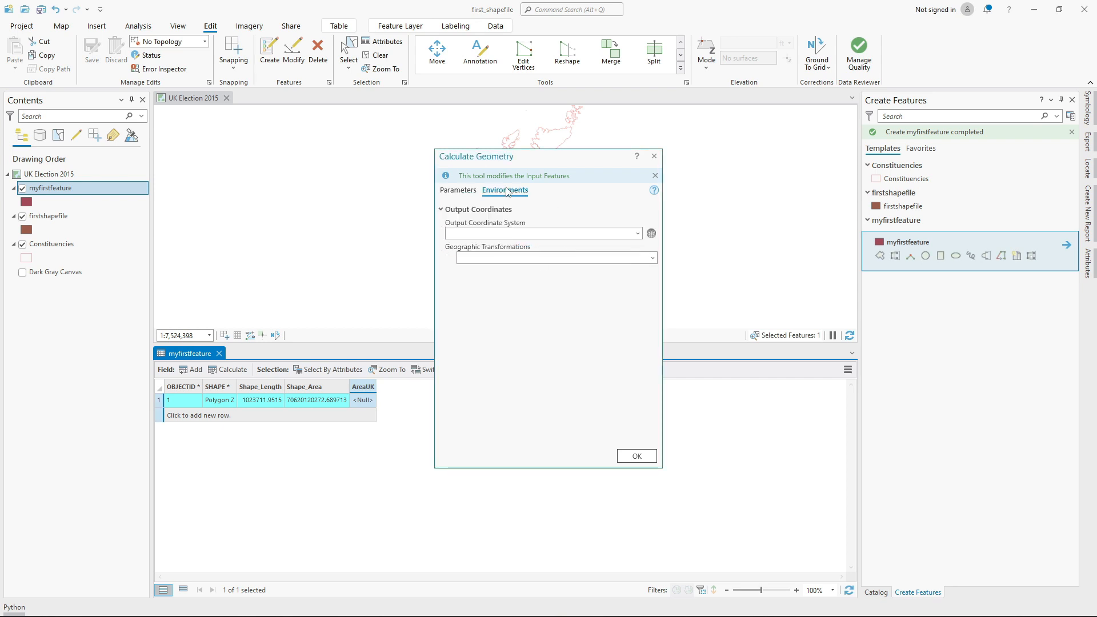
left_click(638, 233)
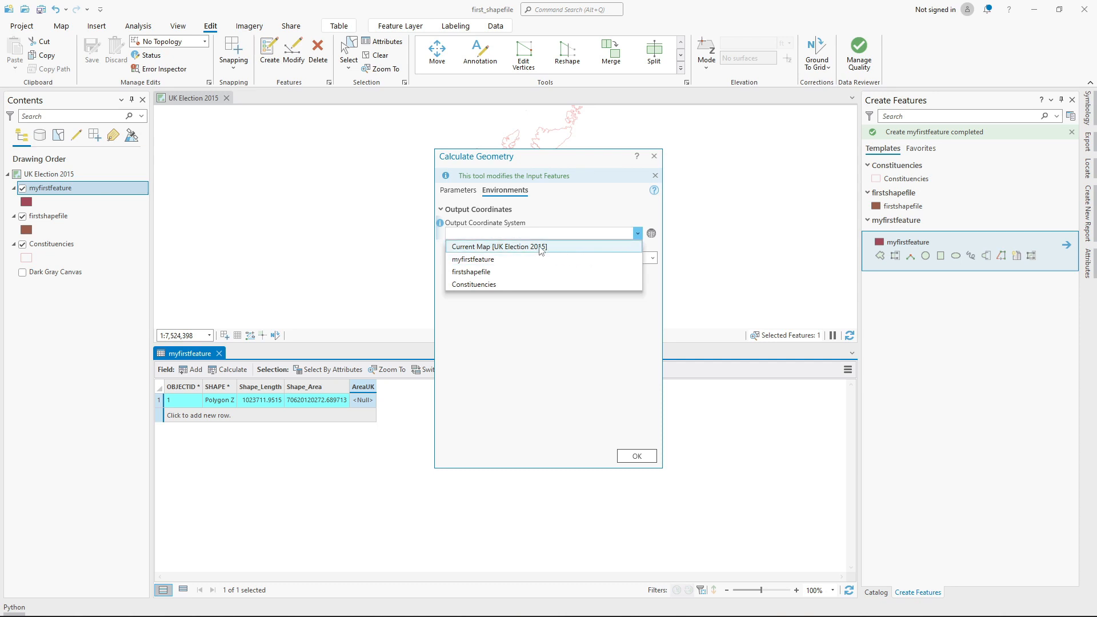
left_click(651, 233)
scroll(488, 353, "down", 5)
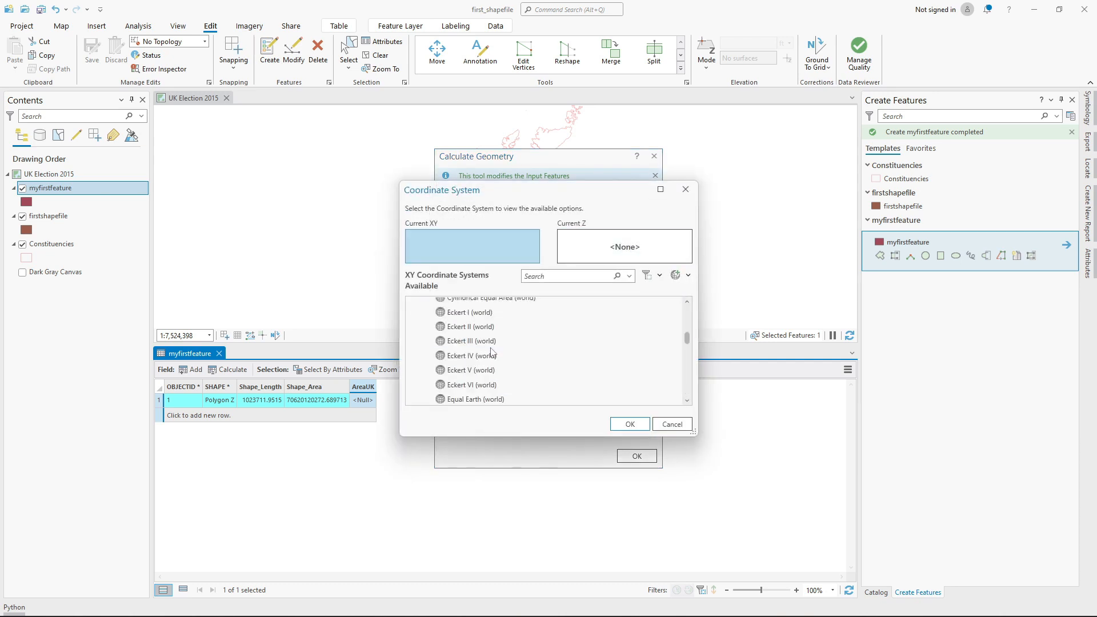
scroll(491, 352, "down", 10)
left_click(528, 363)
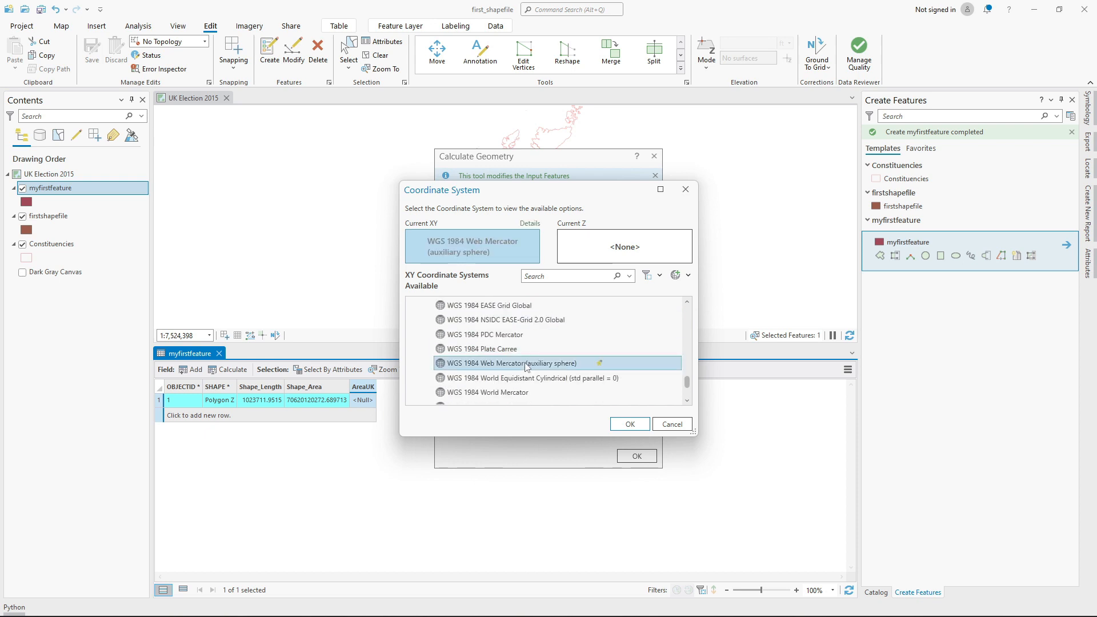
left_click(628, 424)
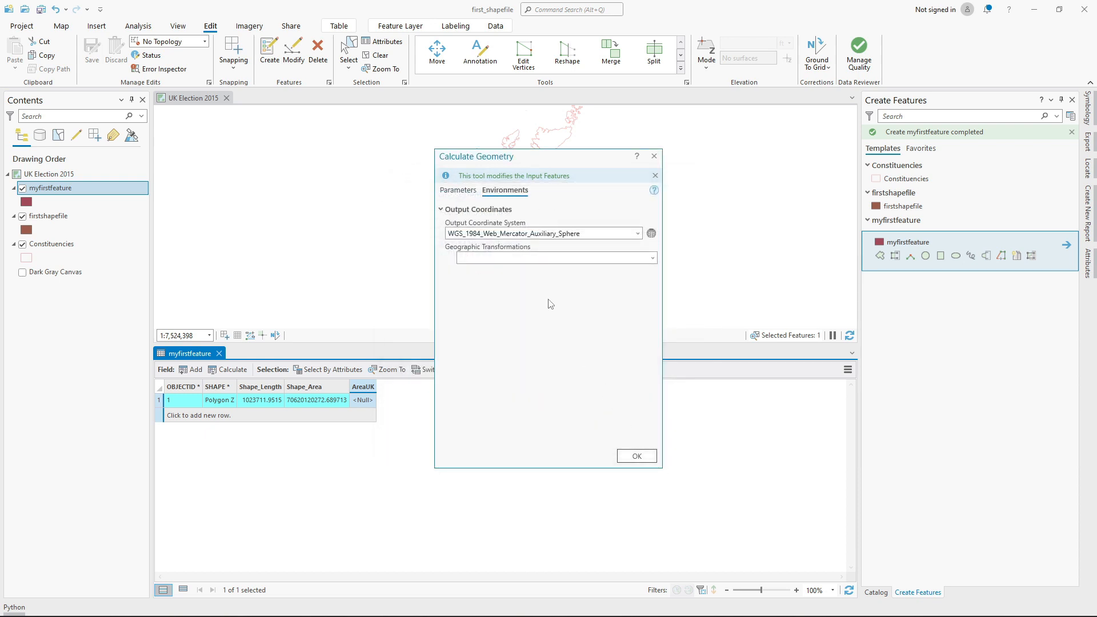
left_click(639, 456)
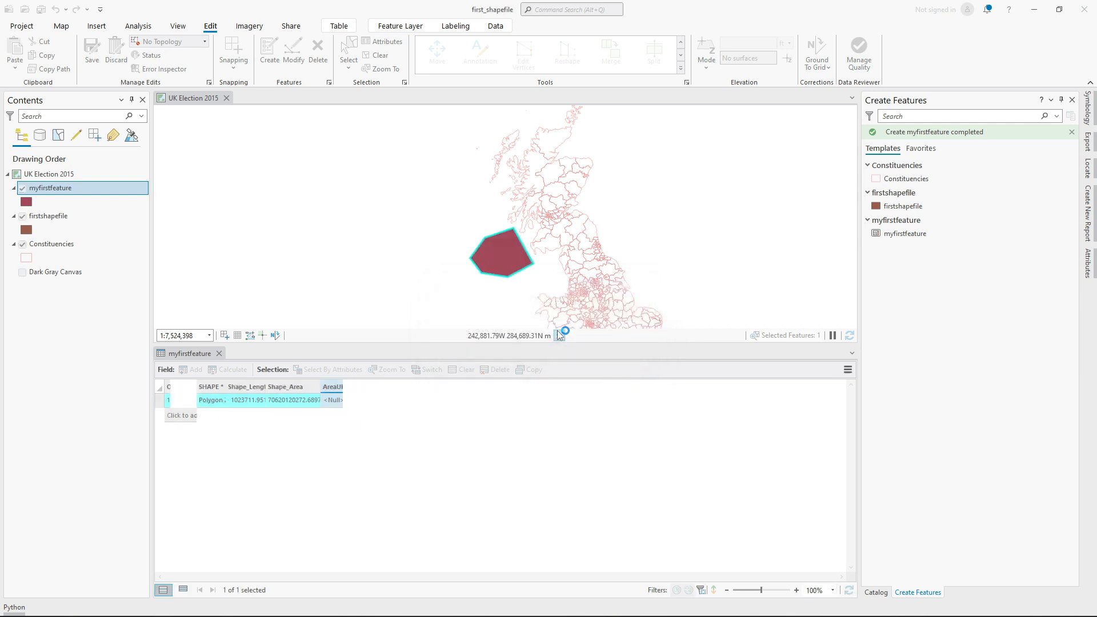
left_click(560, 335)
left_click(560, 389)
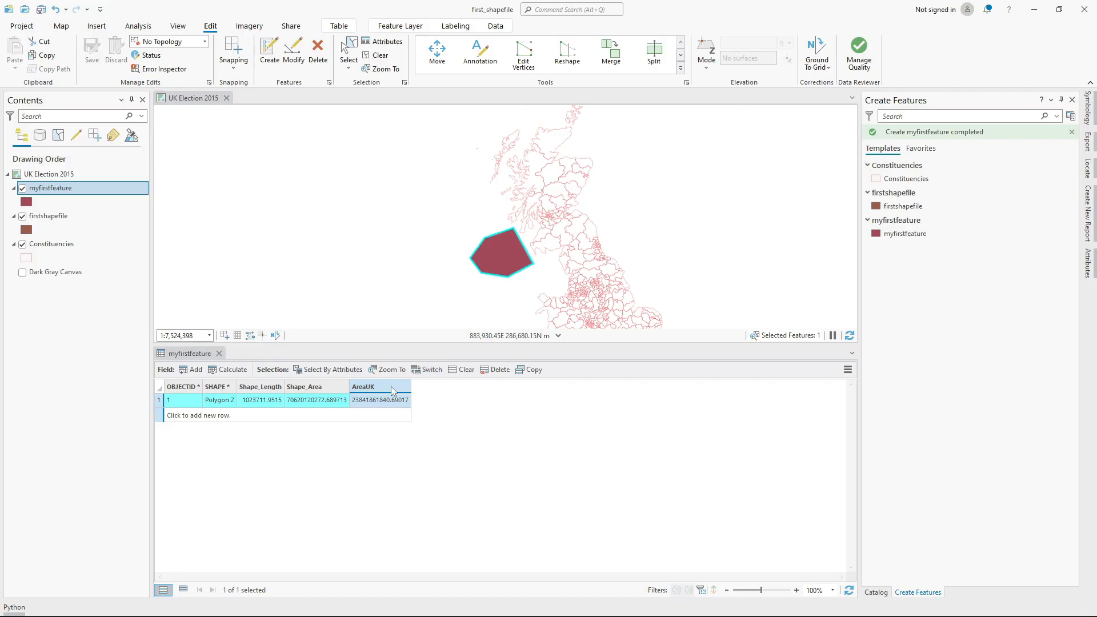
- Review the Calculate Geometry parameters and environment settings for the AreaUK field, and close the tool without running it
right_click(392, 391)
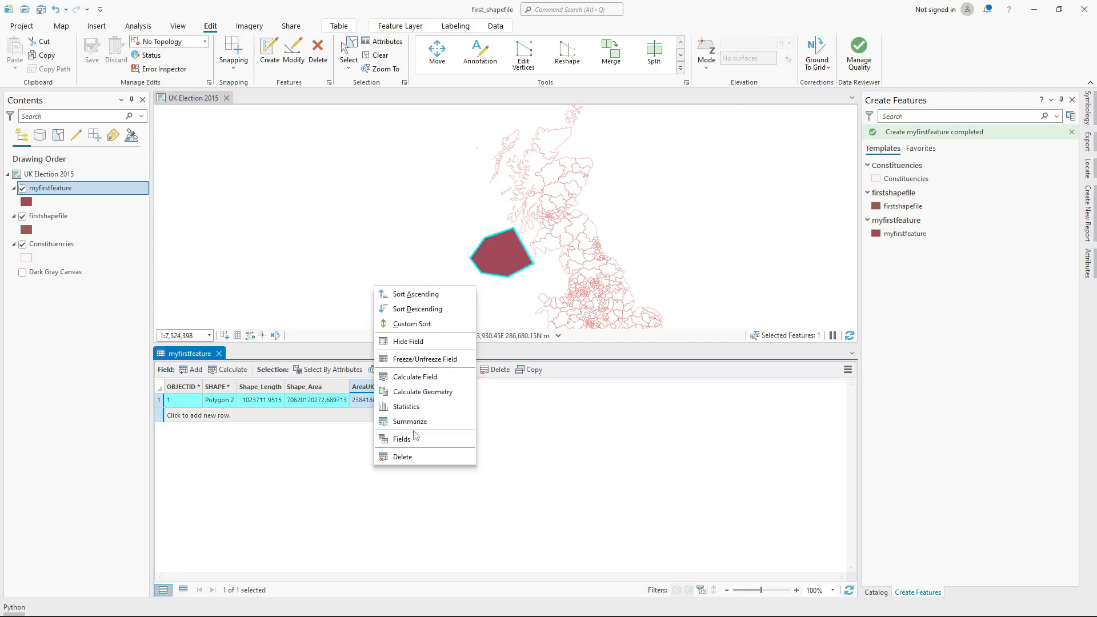
left_click(420, 392)
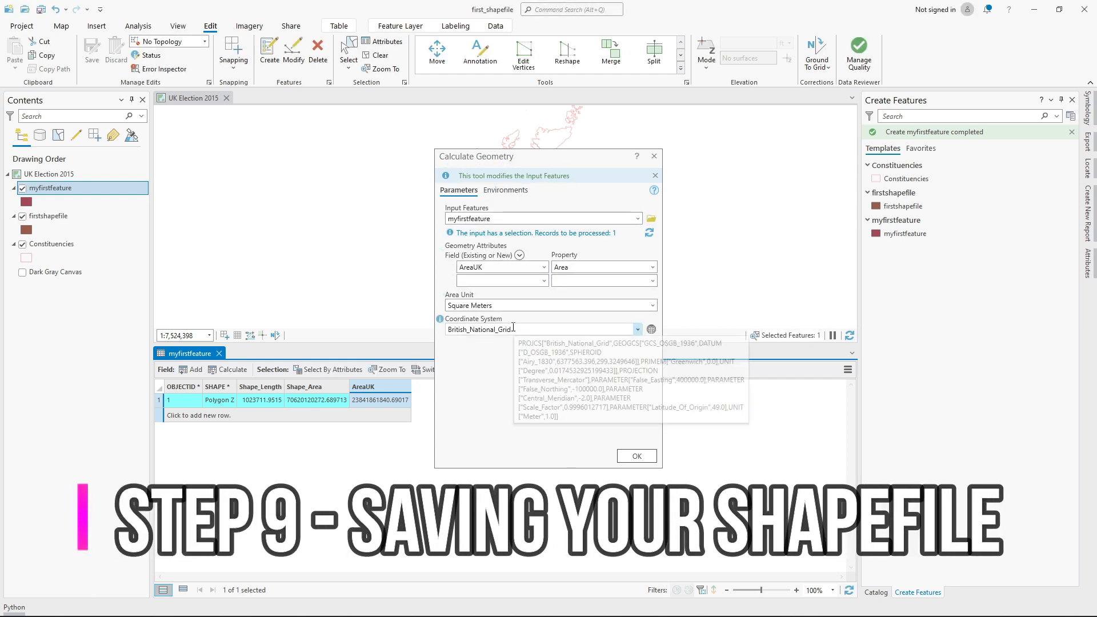
left_click(506, 190)
left_click(469, 191)
left_click(654, 156)
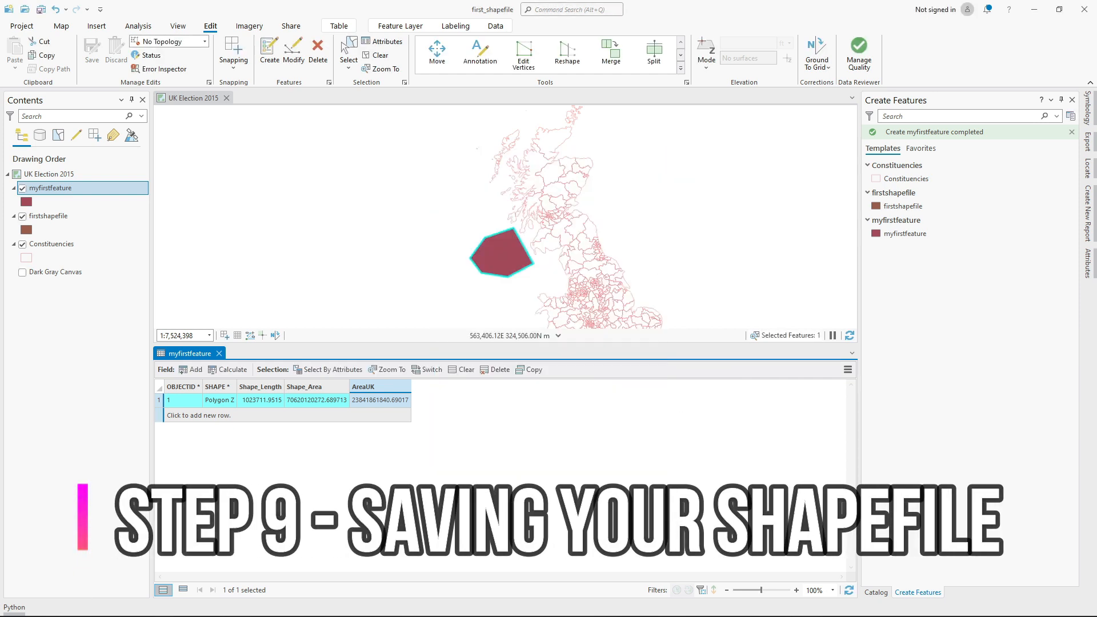
- Save the first_shapefile project
right_click(402, 217)
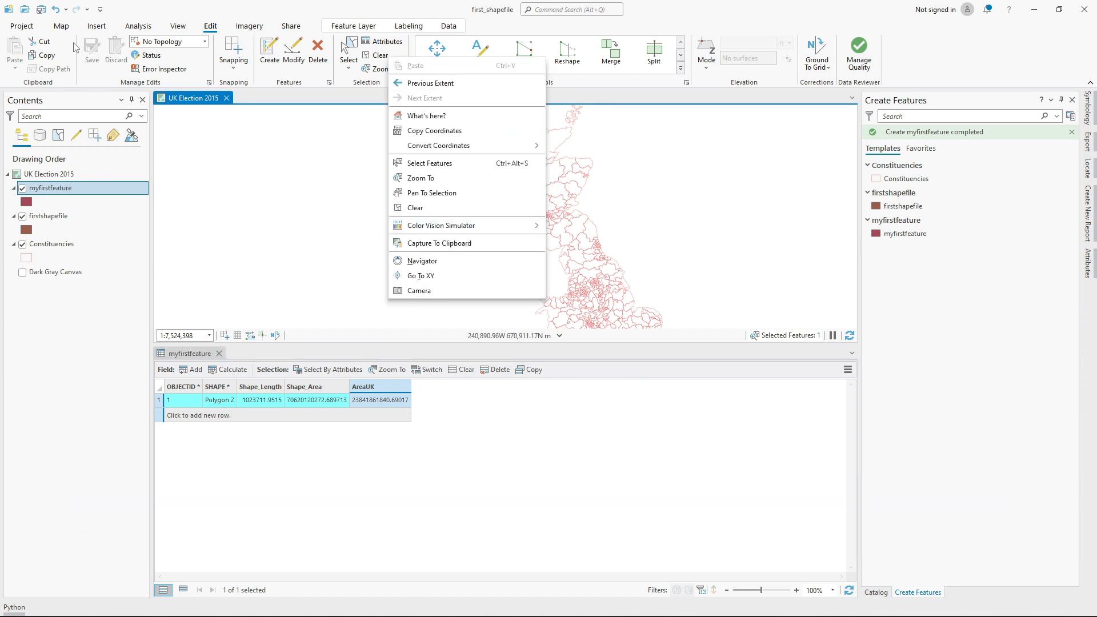
left_click(22, 25)
left_click(22, 26)
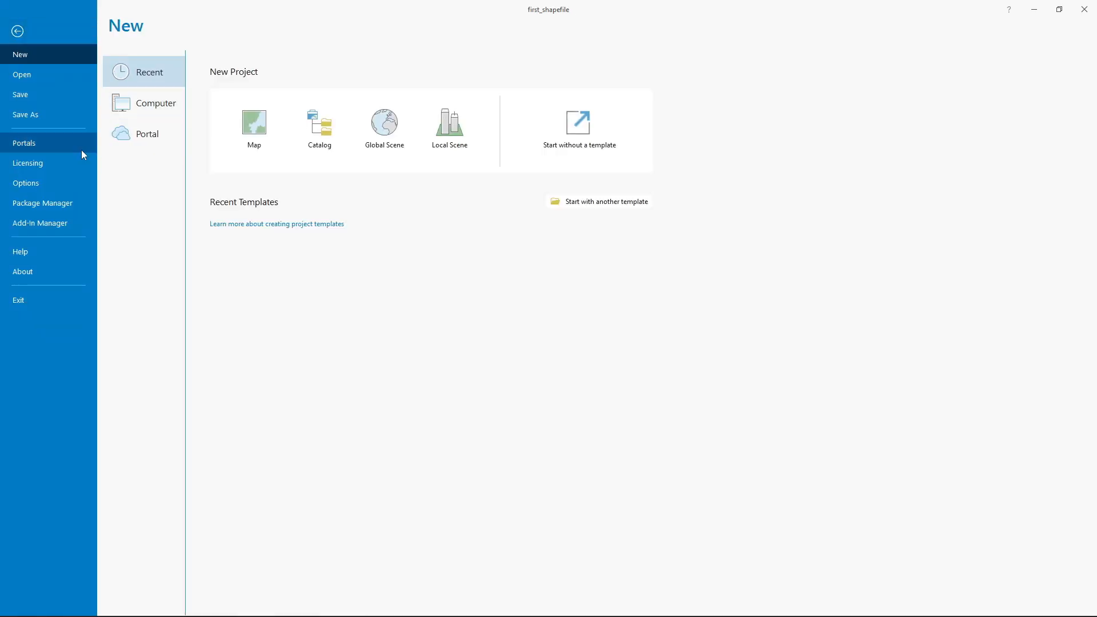
left_click(53, 101)
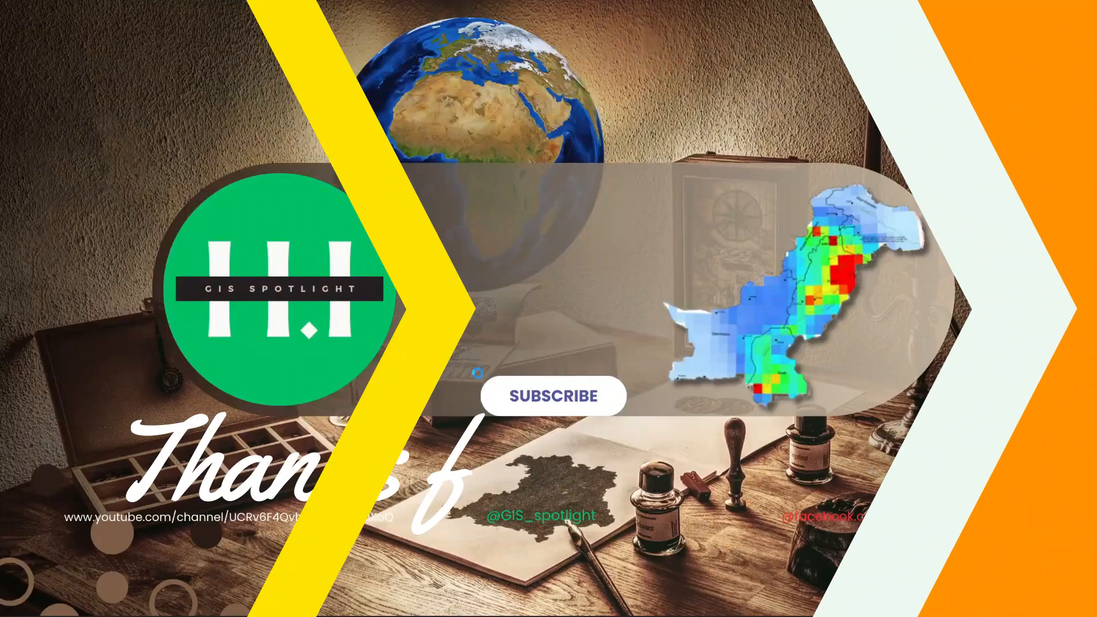
right_click(451, 348)
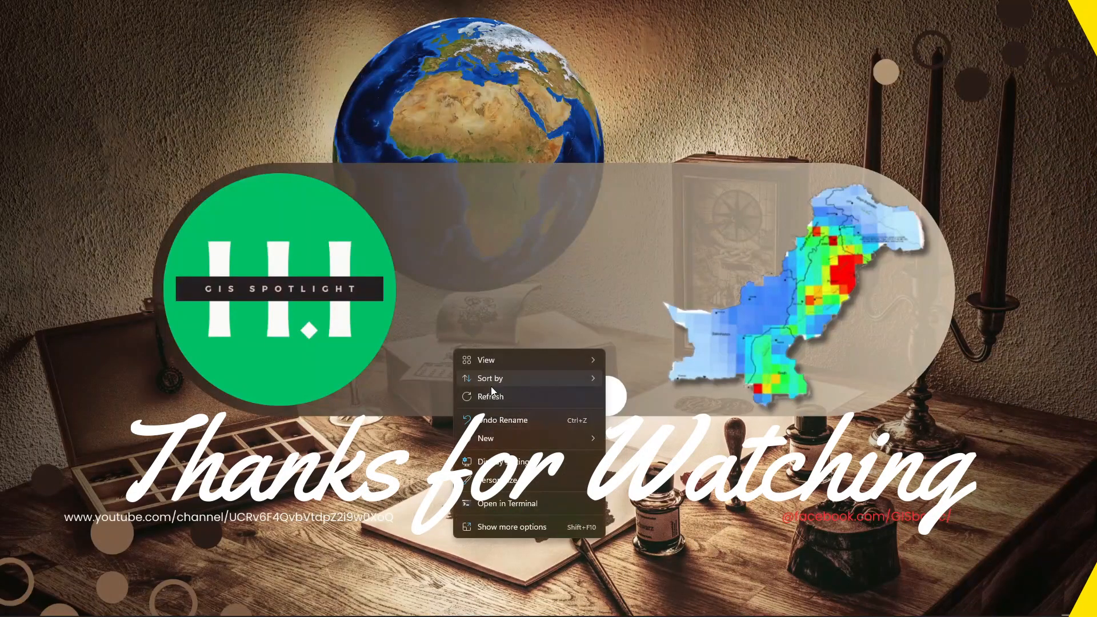
key("Escape")
mouse_move(704, 606)
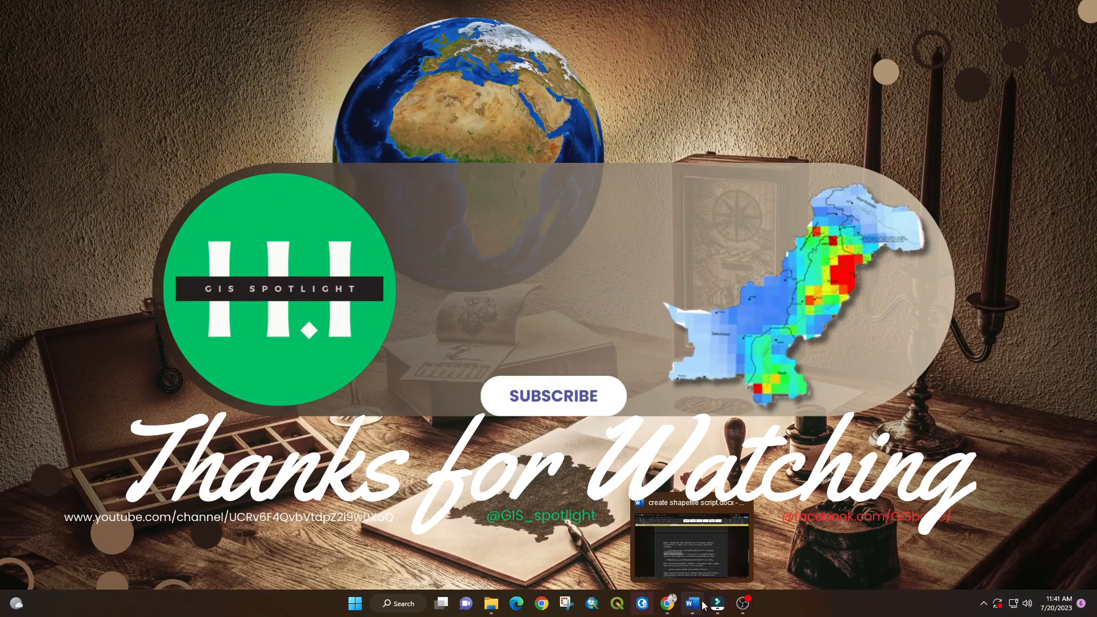